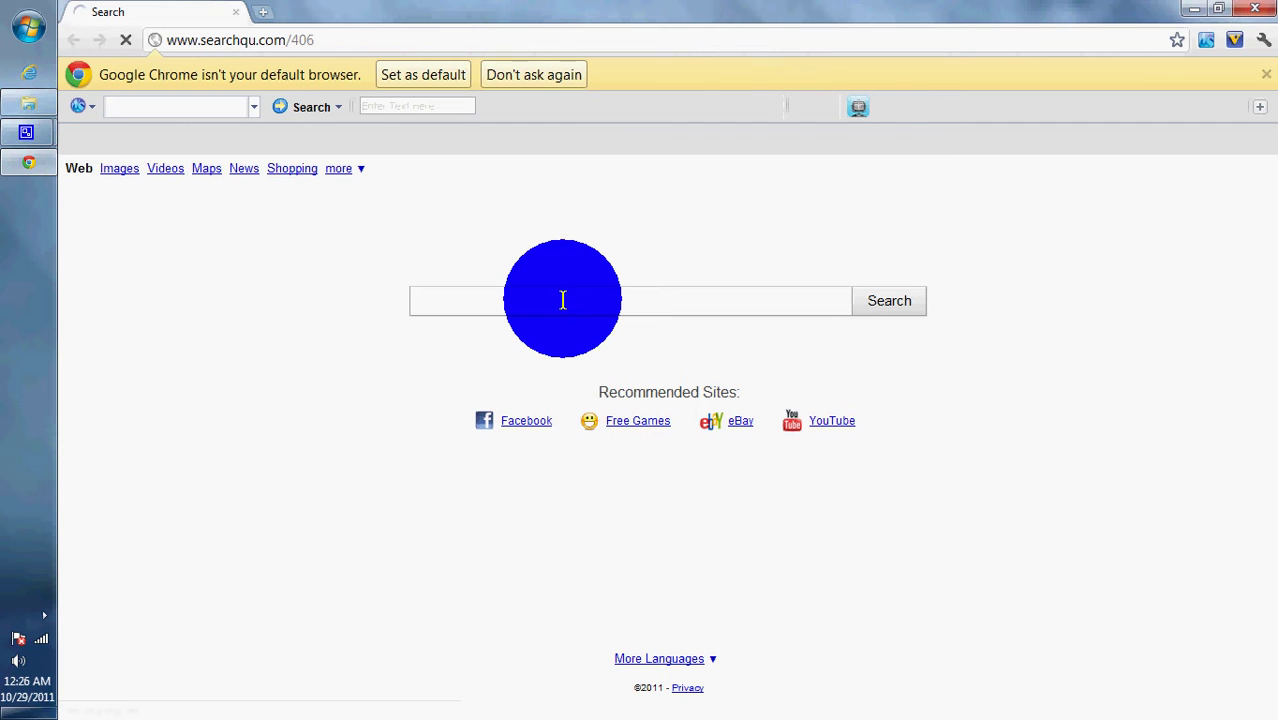
# Step: Search for google on the start page and open the Google homepage
pyautogui.click(562, 300)
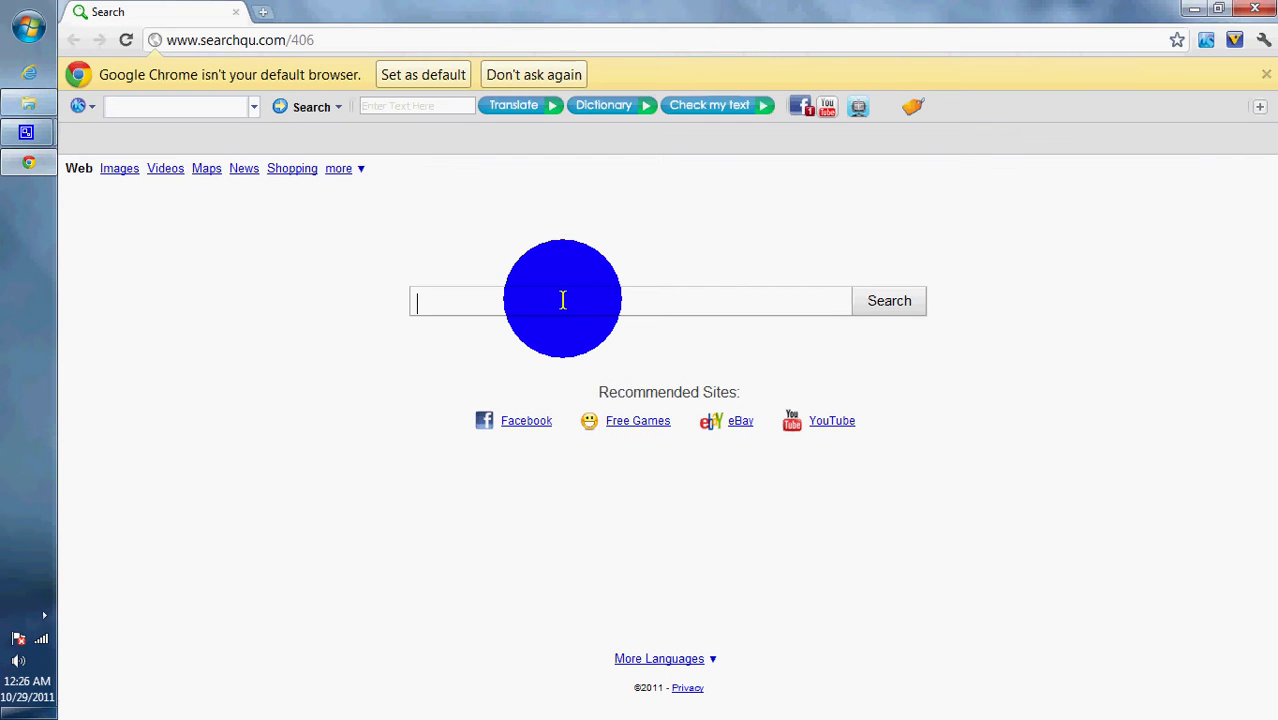
pyautogui.write('gool')
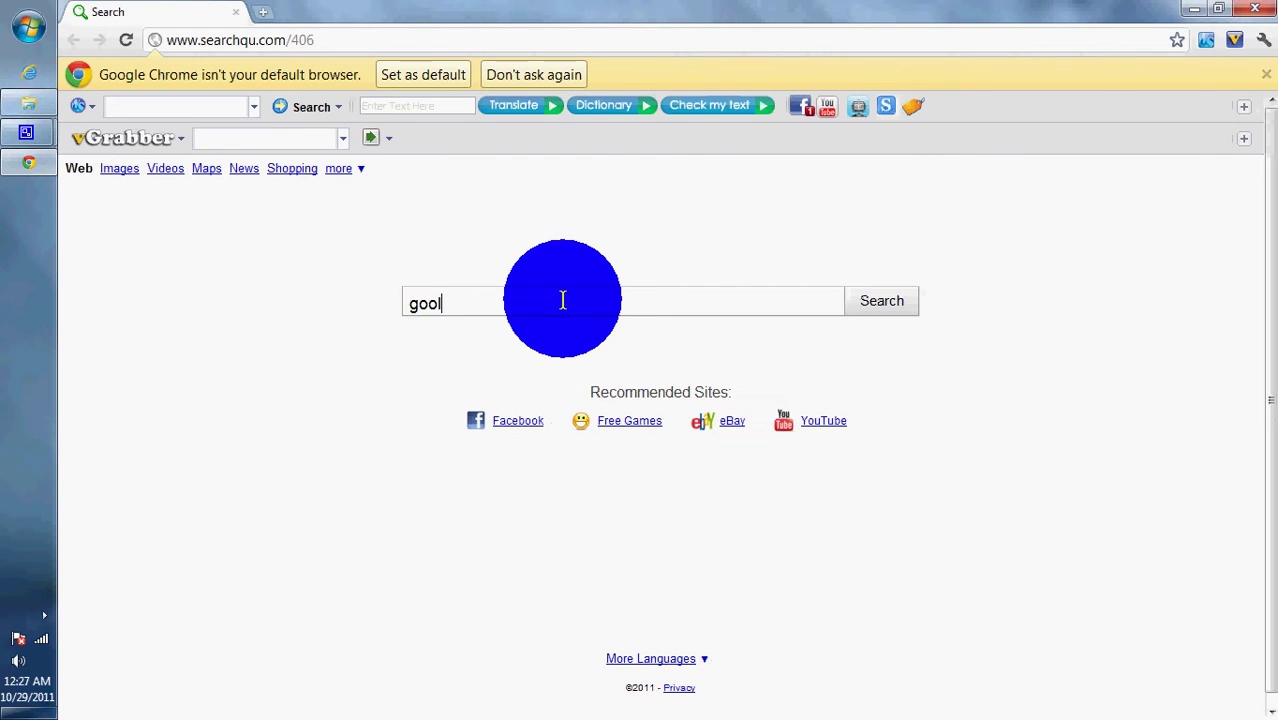
pyautogui.write('gle')
pyautogui.press('Return')
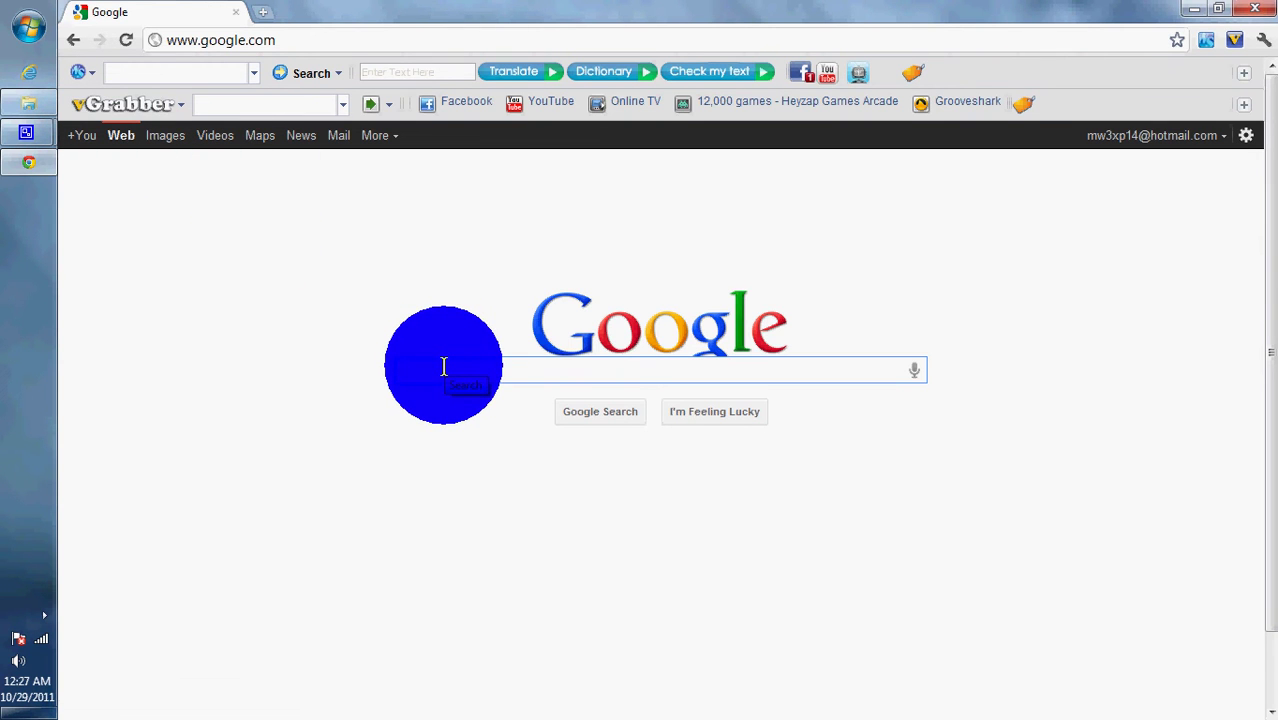
# Step: Search Google for "cheat engine 6.1"
pyautogui.write('che')
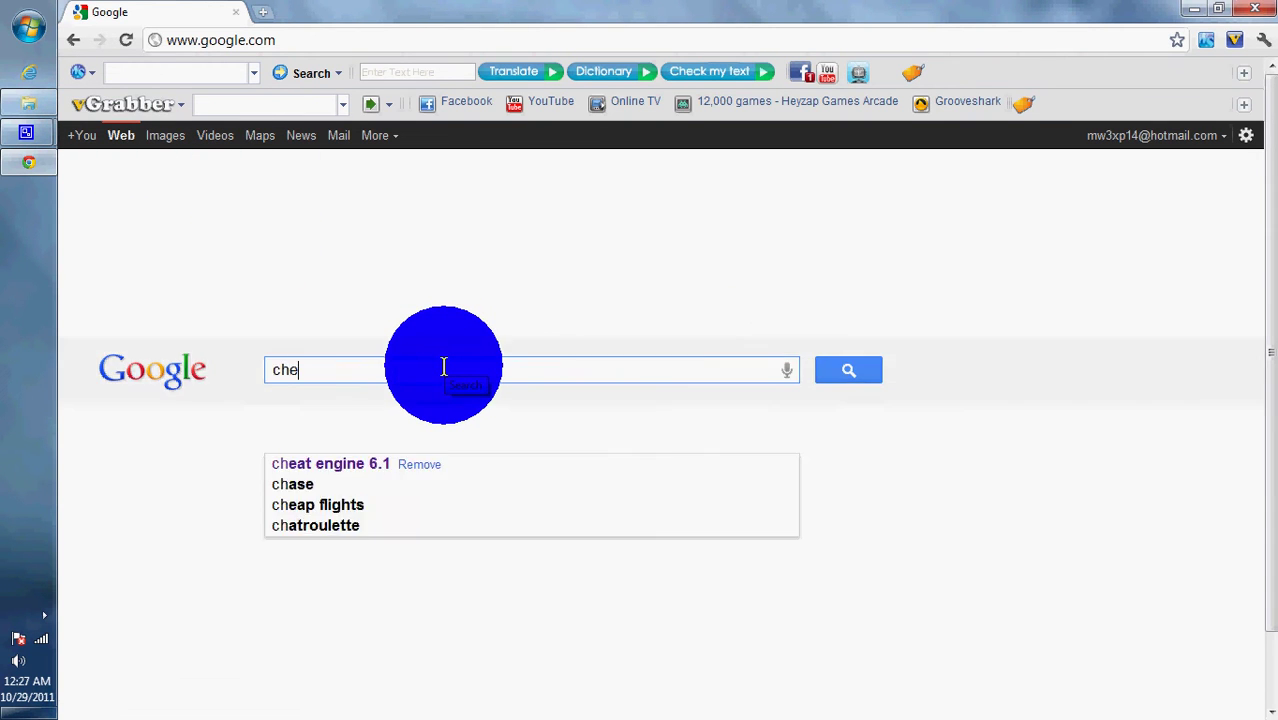
pyautogui.write('at engine')
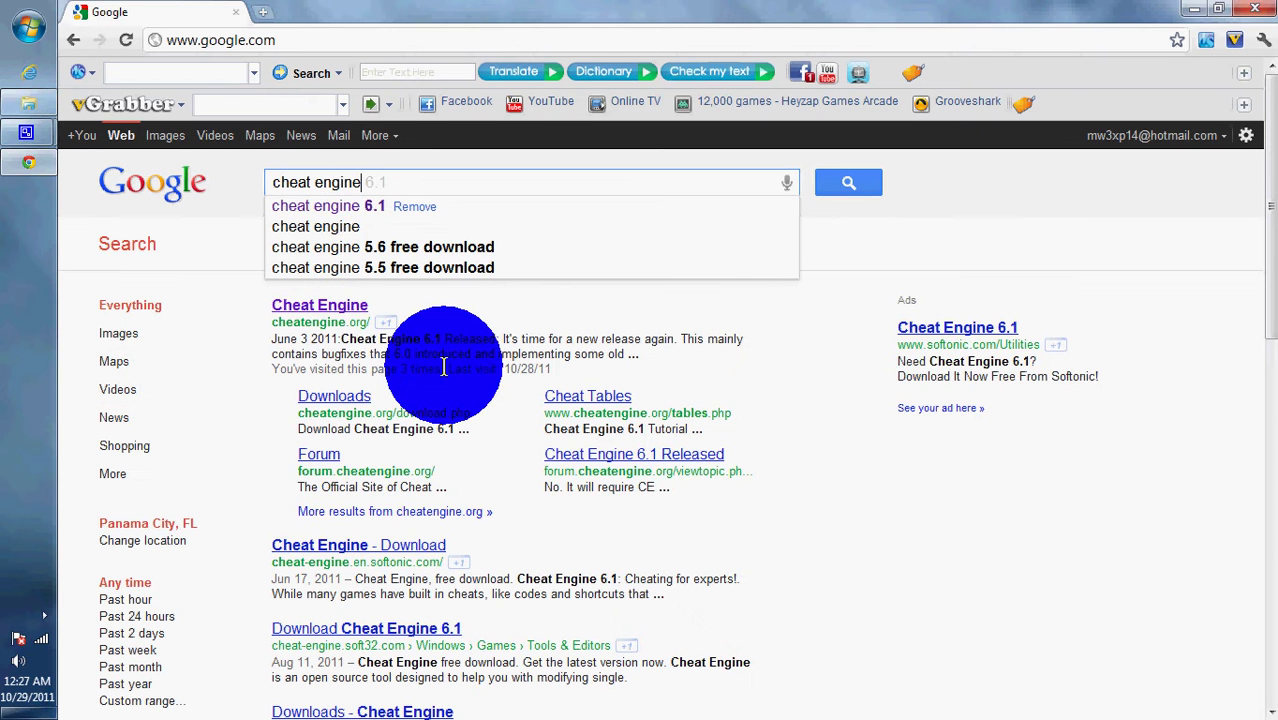
pyautogui.write(' 6.1')
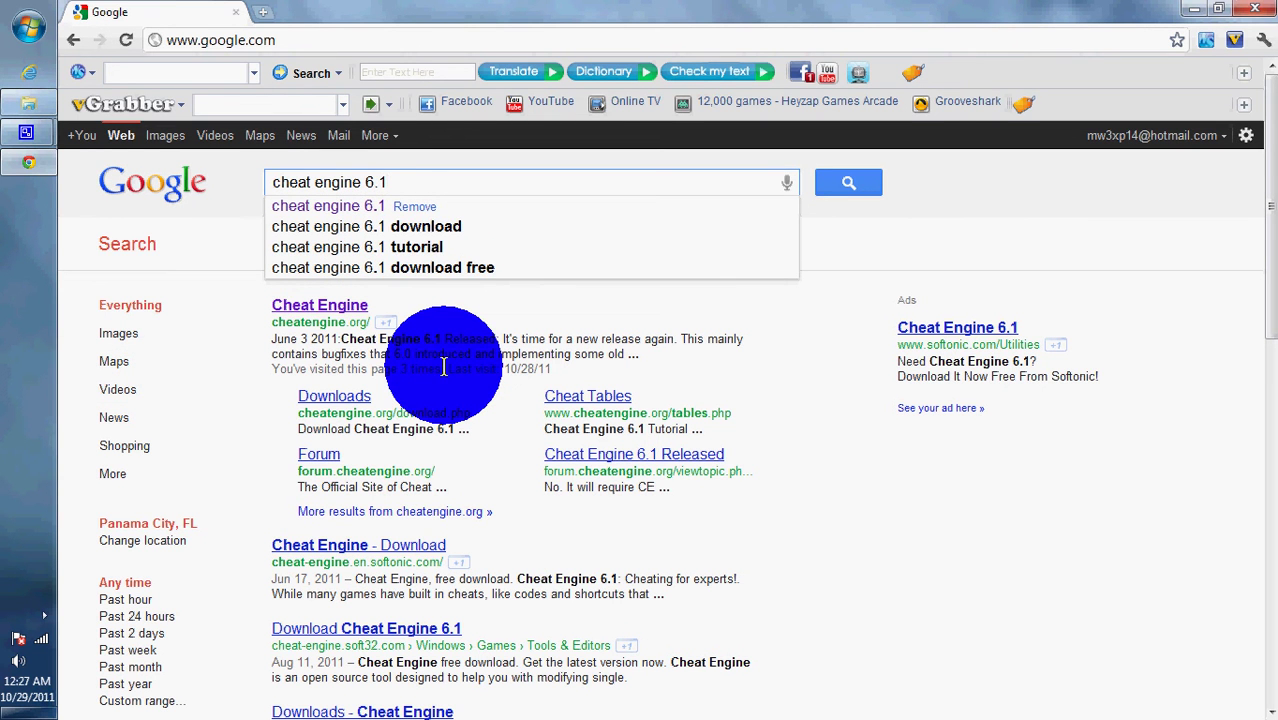
pyautogui.press('Return')
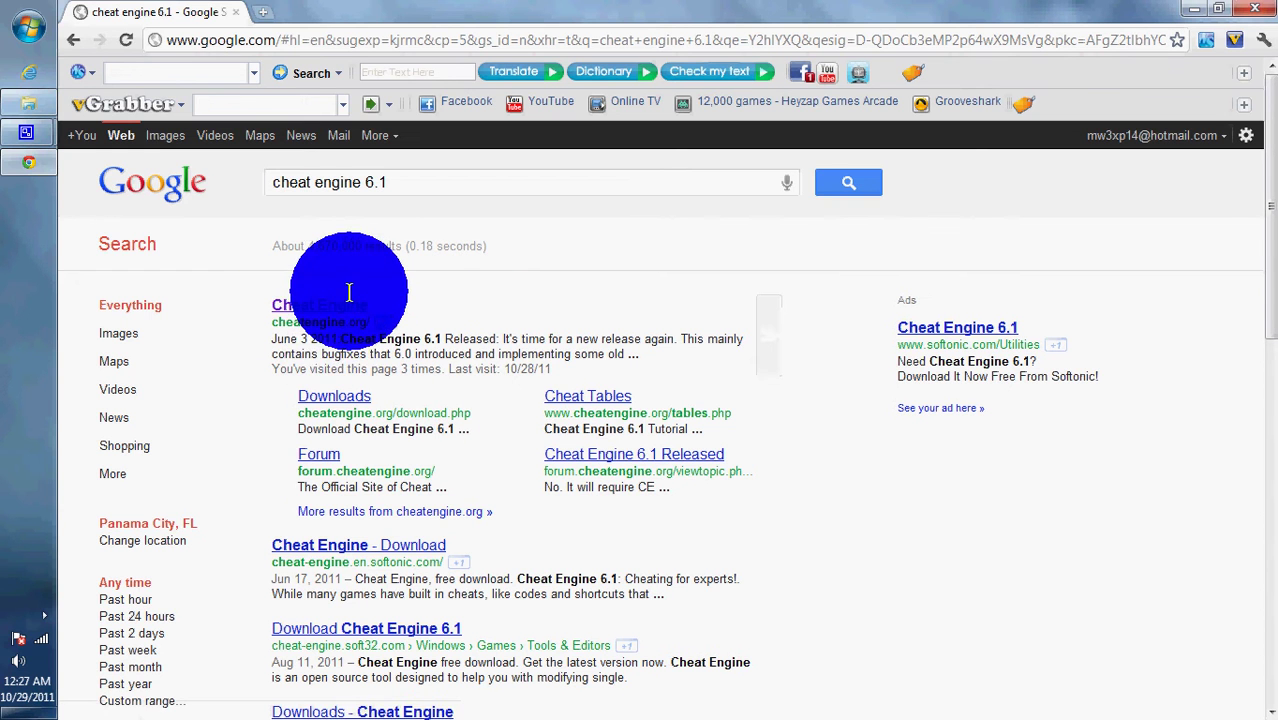
# Step: Open the official Cheat Engine site at cheatengine.org from the results and go to its Downloads page
pyautogui.scroll(-1, 430, 450)
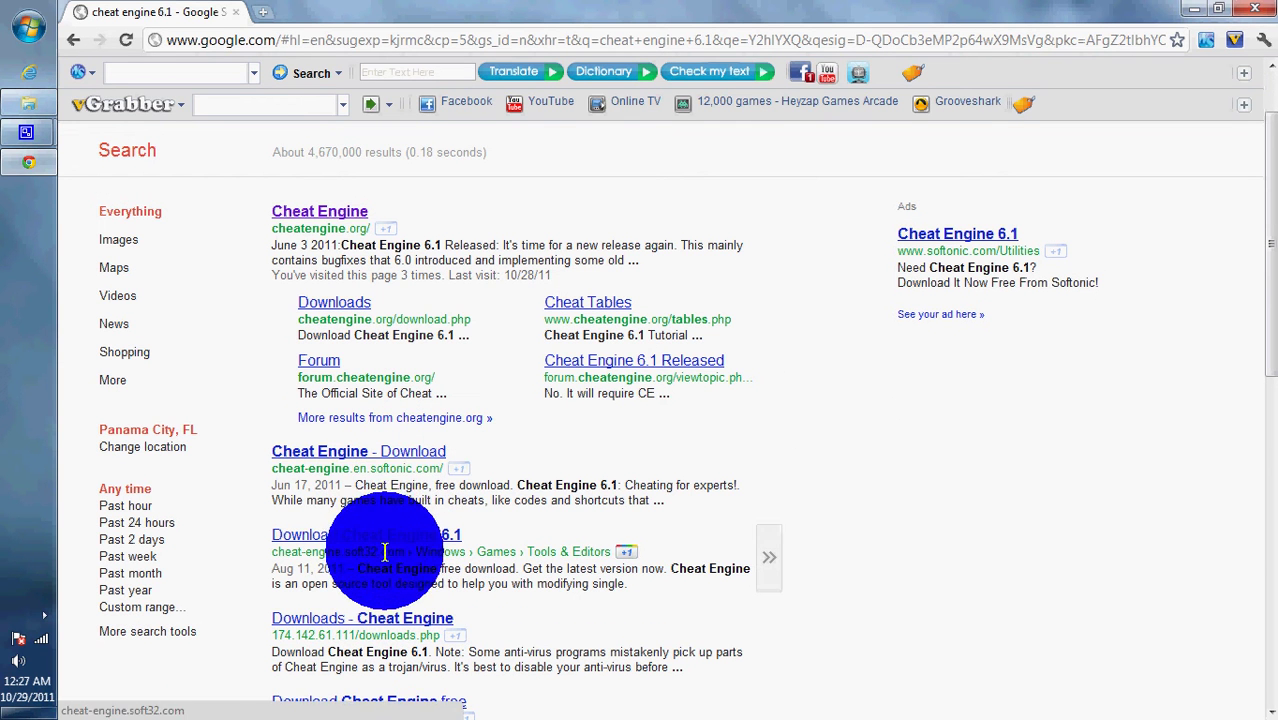
pyautogui.scroll(1, 452, 530)
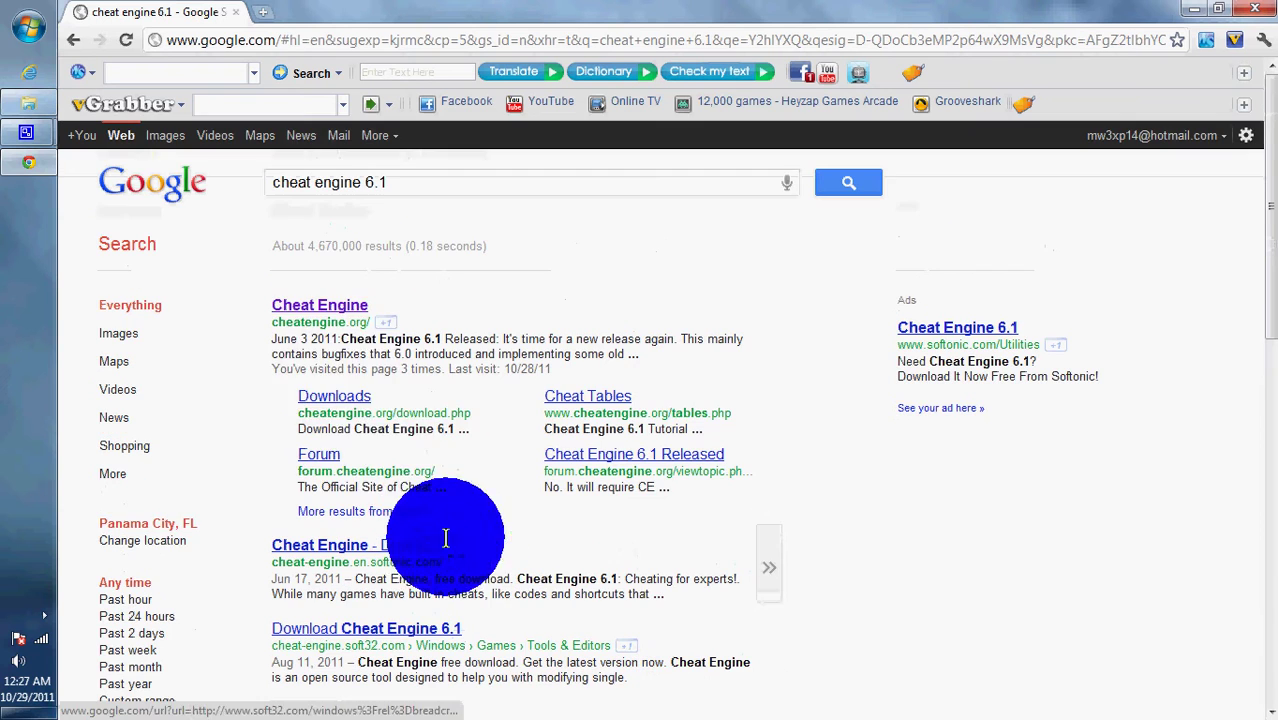
pyautogui.click(333, 304)
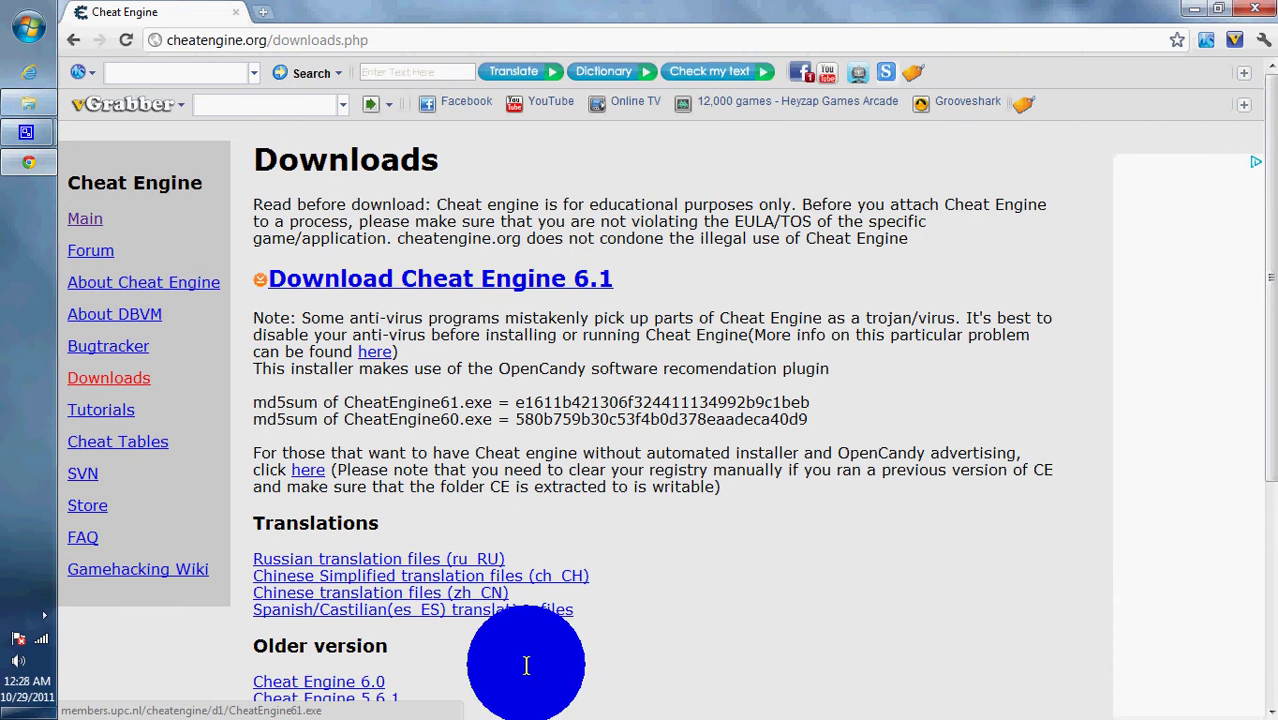
# Step: Download the Cheat Engine 6.1 installer from the Downloads page and keep the CheatEngine61.exe file
pyautogui.scroll(-1, 365, 677)
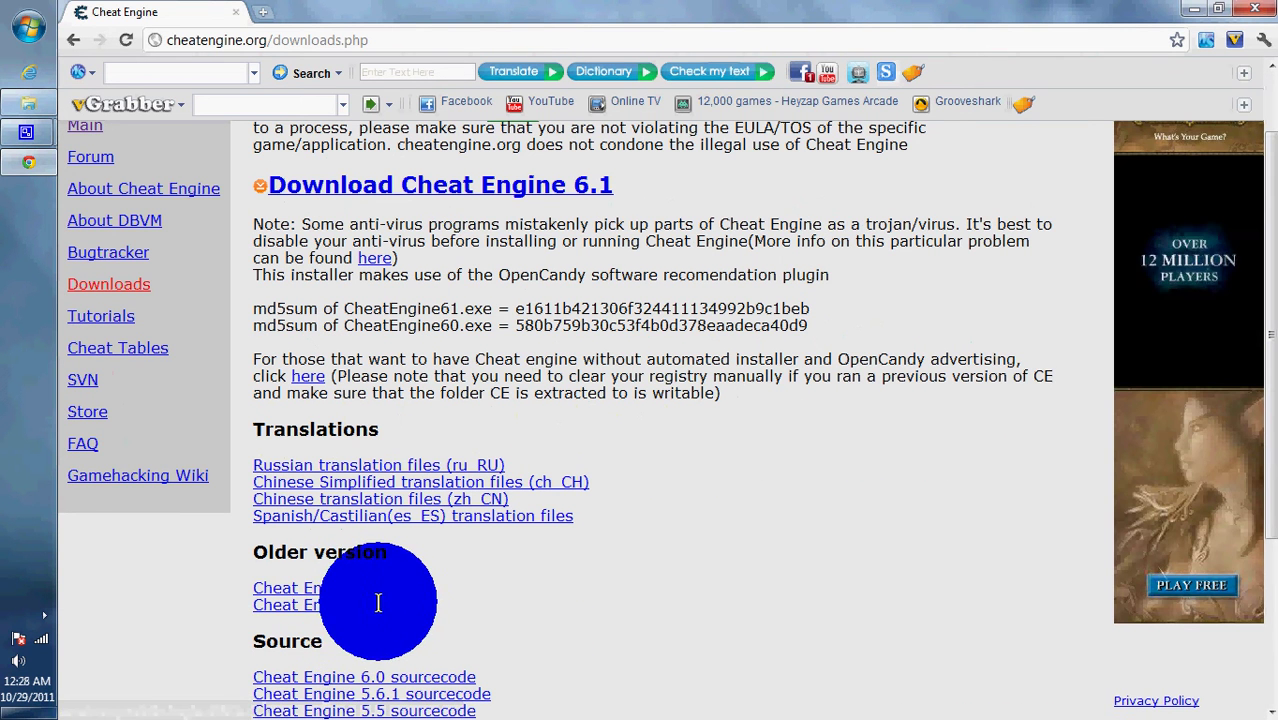
pyautogui.scroll(1, 686, 557)
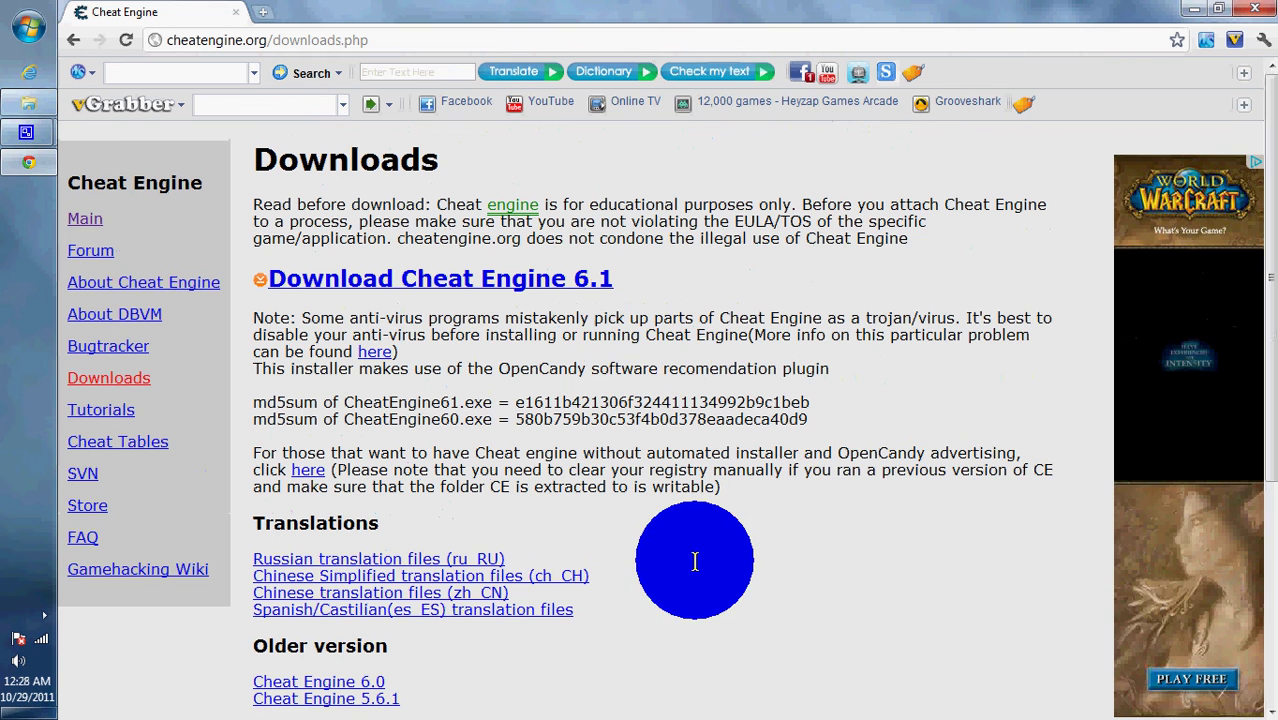
pyautogui.click(596, 284)
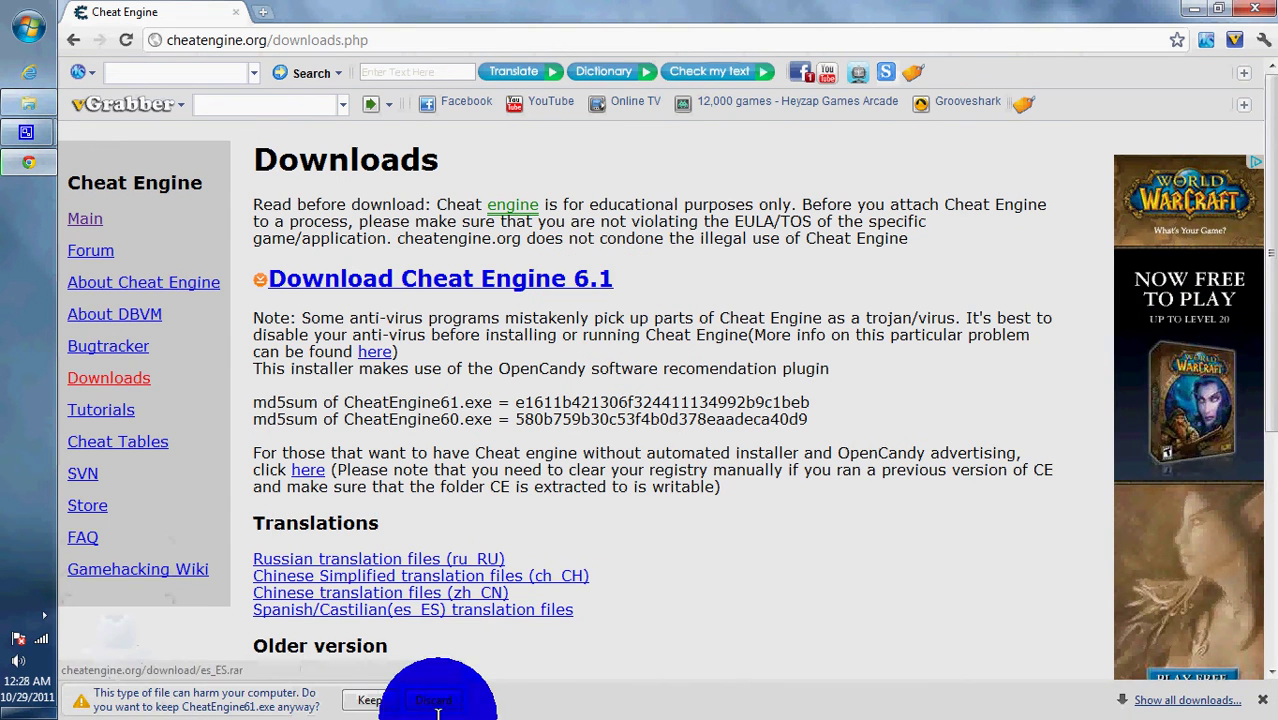
pyautogui.click(366, 702)
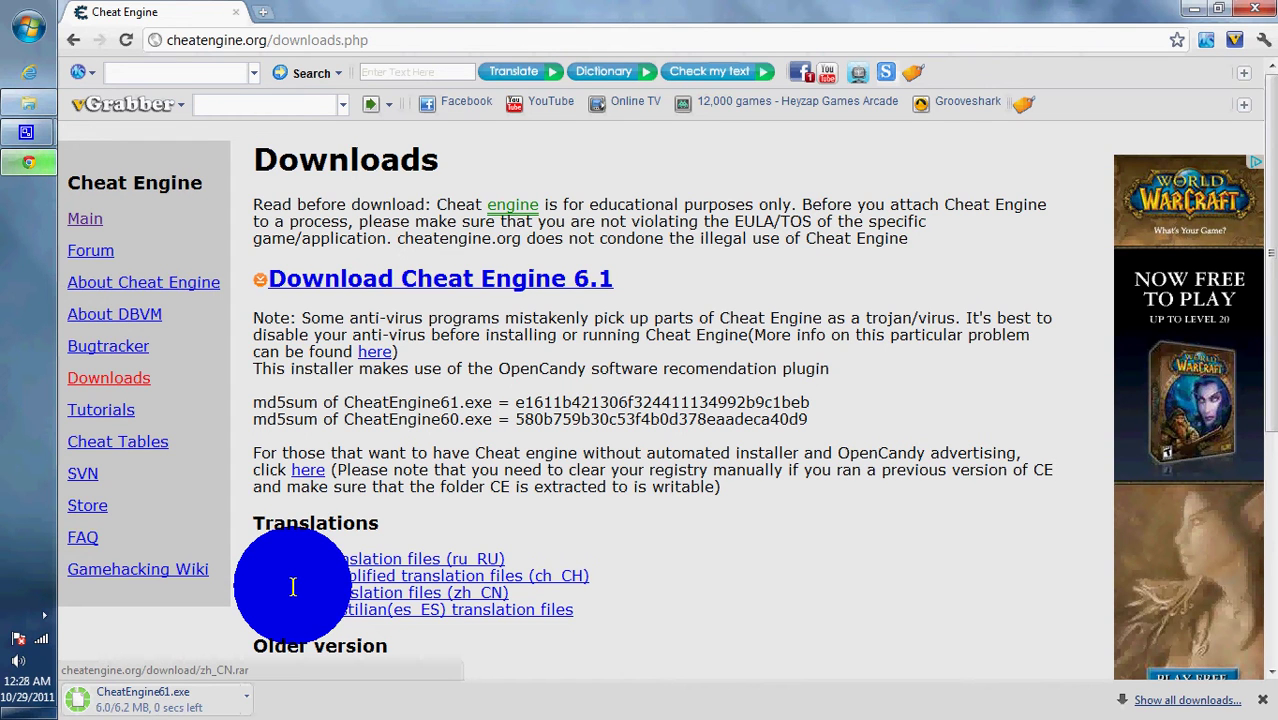
# Step: Run the downloaded CheatEngine61.exe installer and accept its license agreement
pyautogui.click(184, 709)
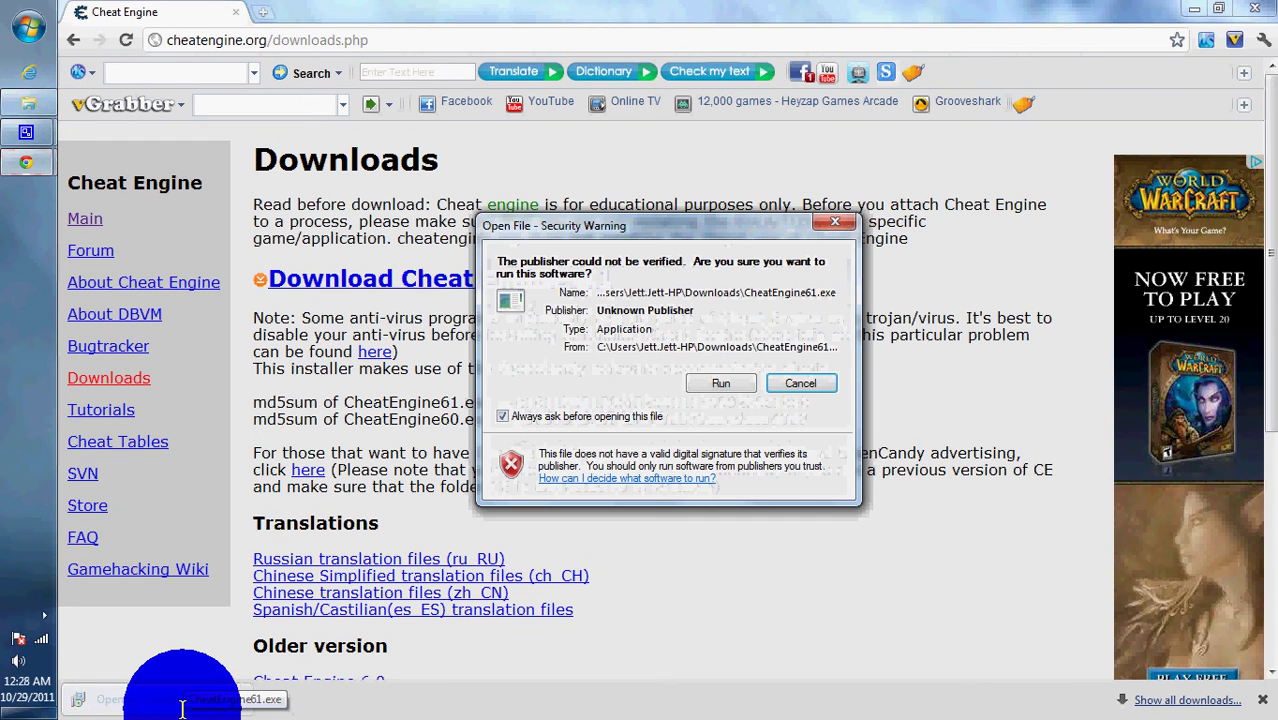
pyautogui.click(742, 380)
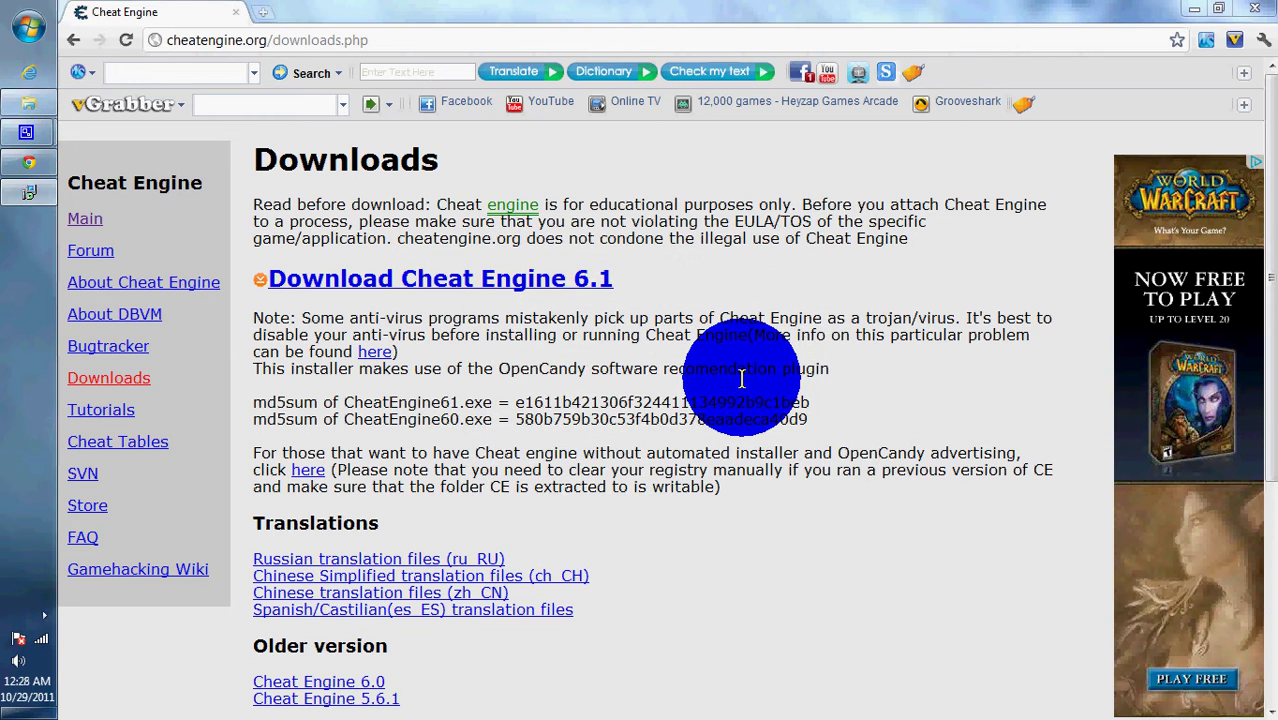
pyautogui.click(766, 517)
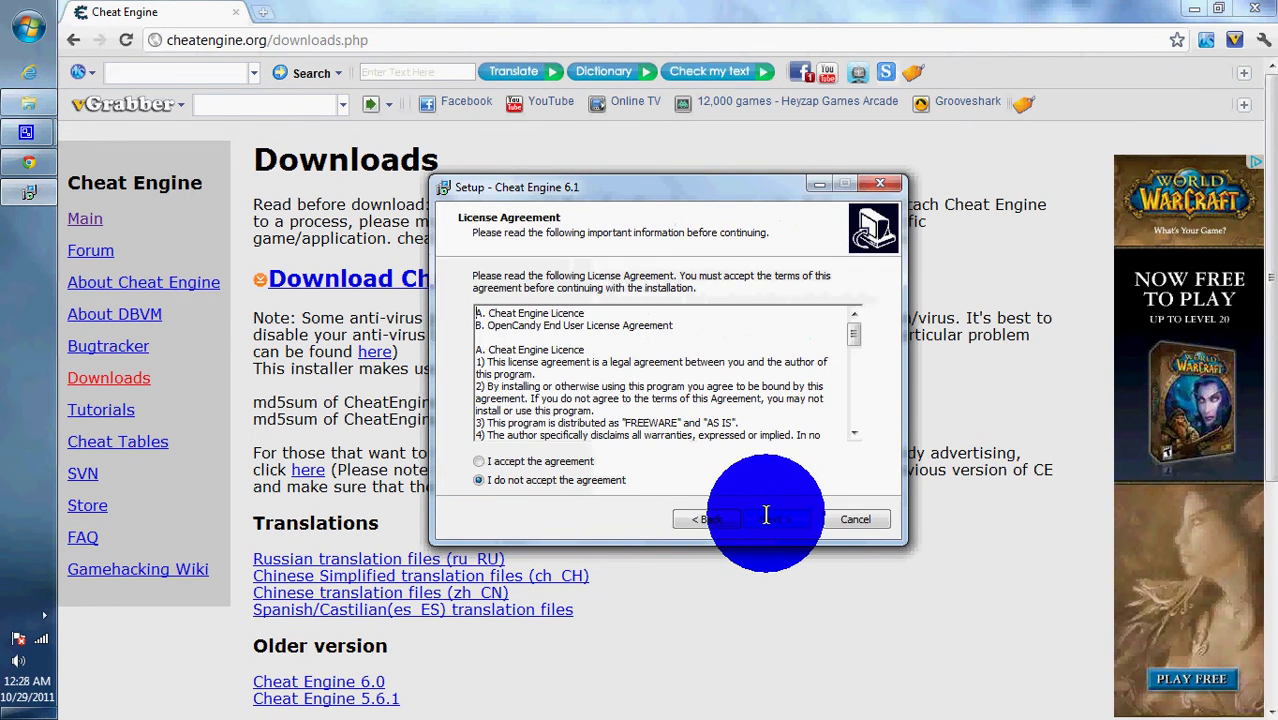
pyautogui.click(476, 461)
pyautogui.click(774, 515)
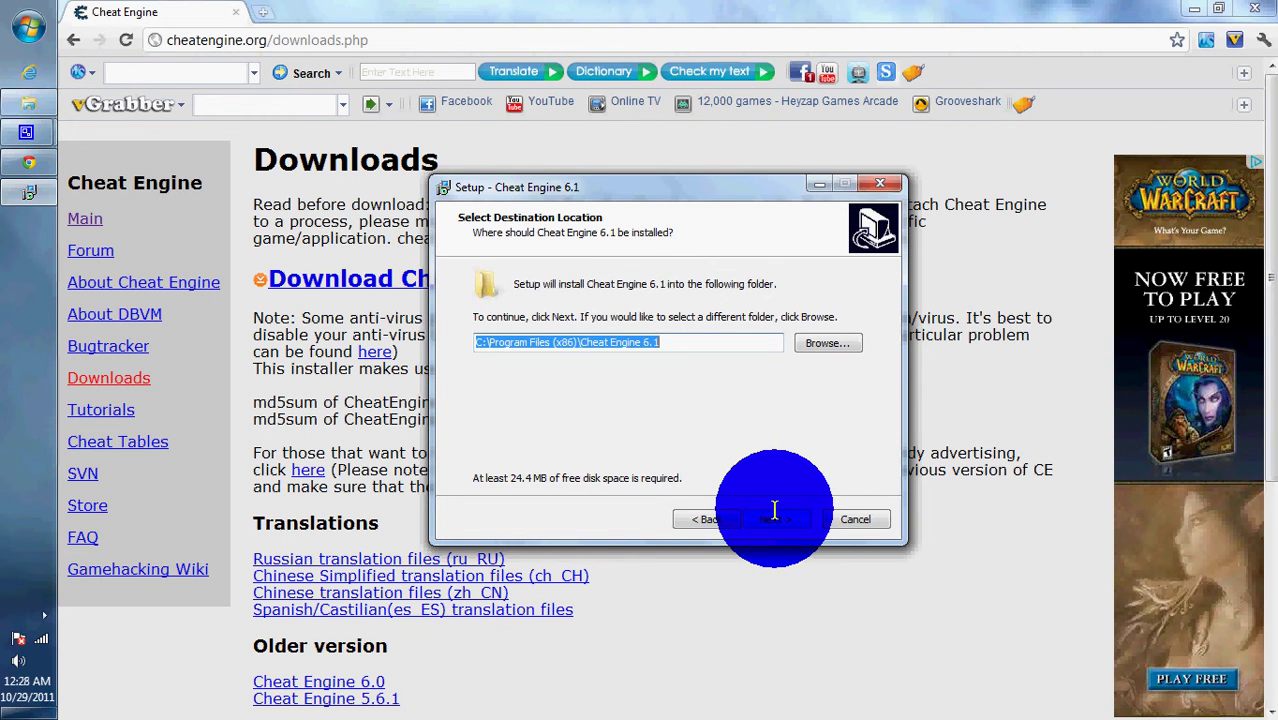
# Step: Accept the default install location and Start Menu folder, keeping the option to create a desktop icon
pyautogui.click(774, 513)
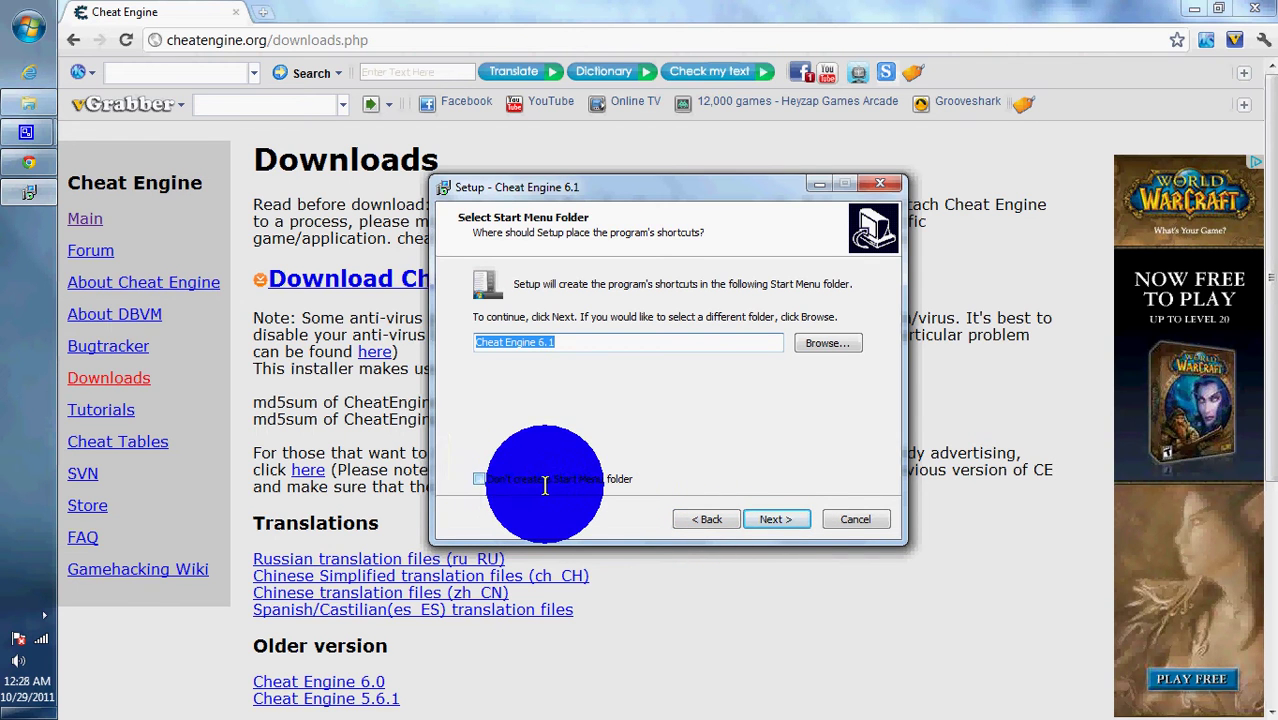
pyautogui.click(778, 519)
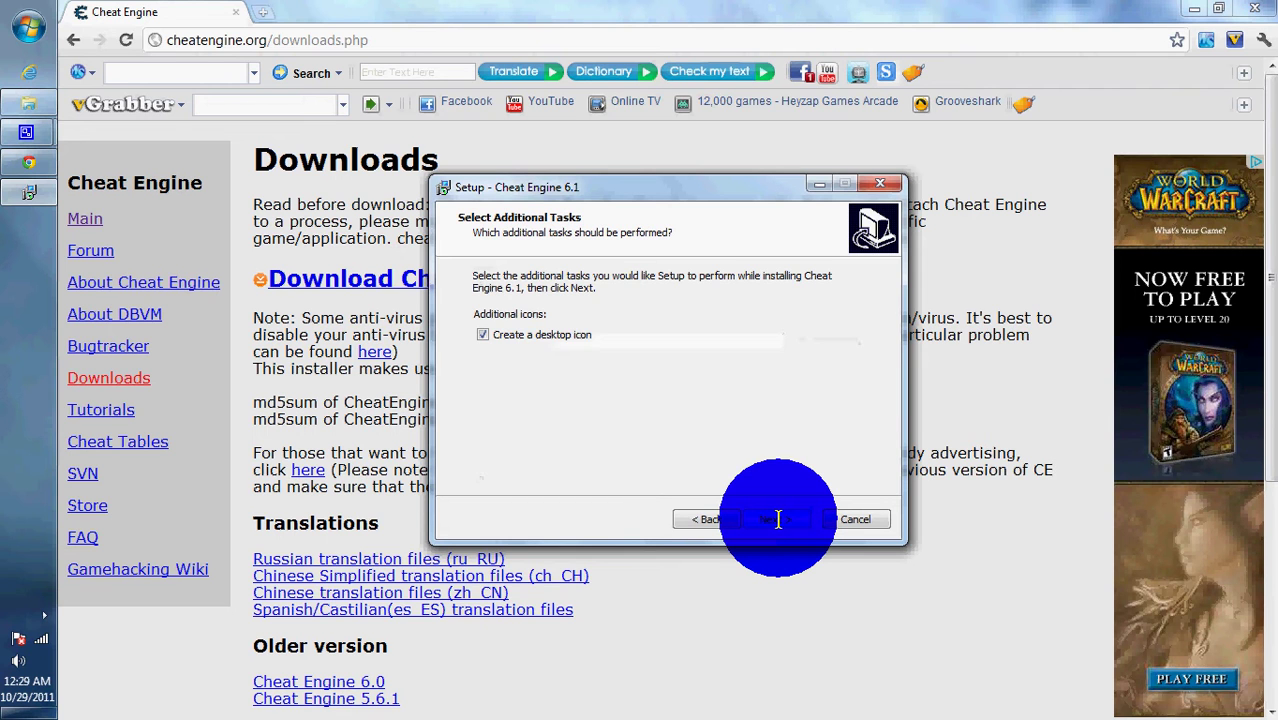
pyautogui.click(524, 336)
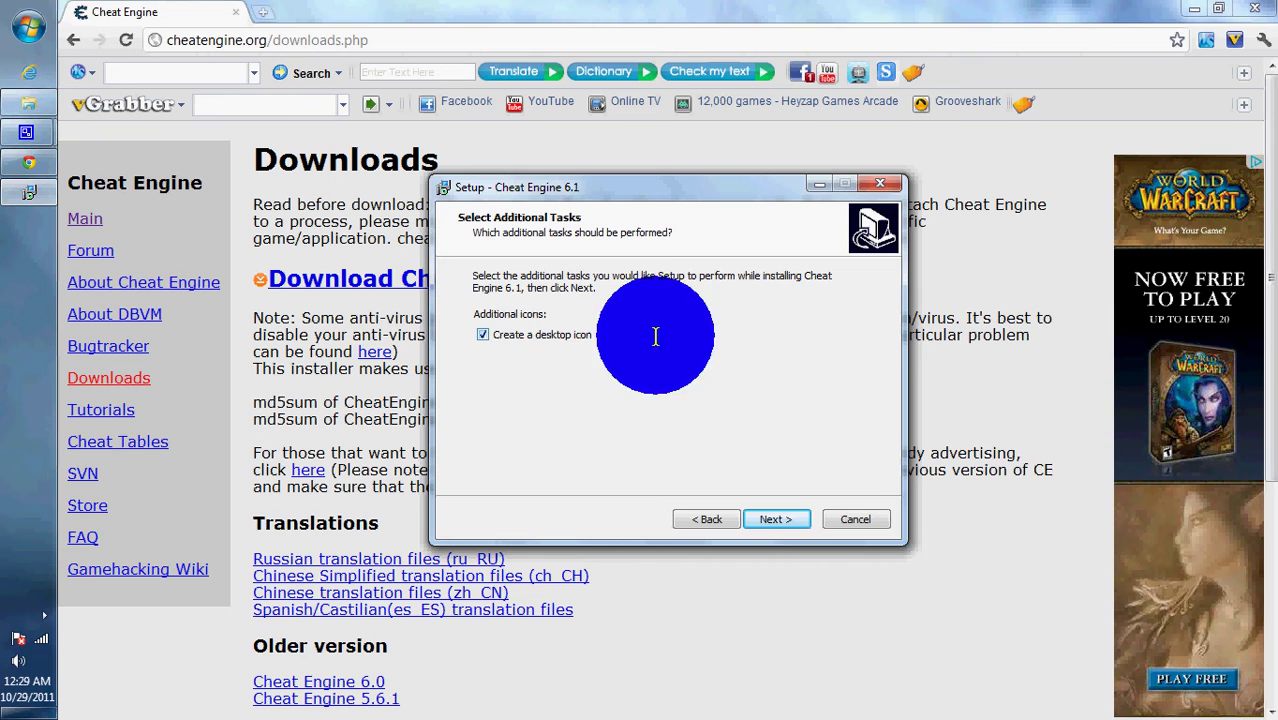
pyautogui.click(794, 524)
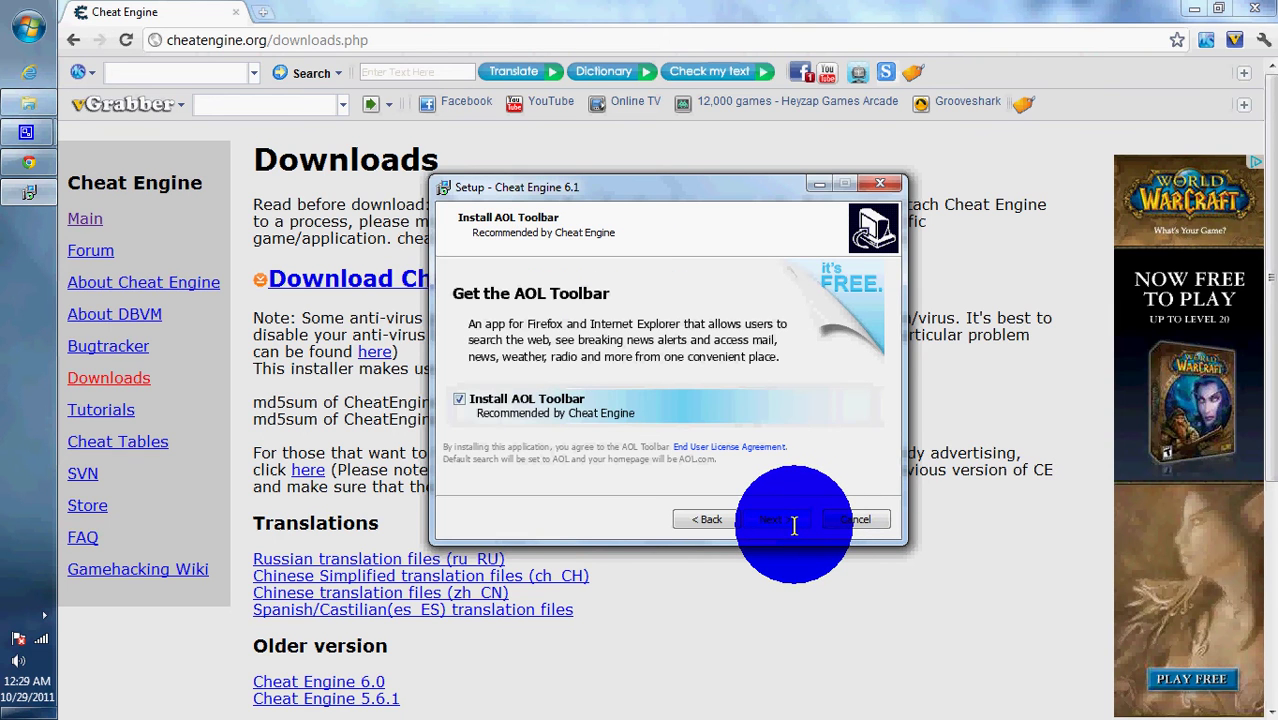
# Step: Decline the AOL Toolbar offer and install Cheat Engine 6.1
pyautogui.click(459, 399)
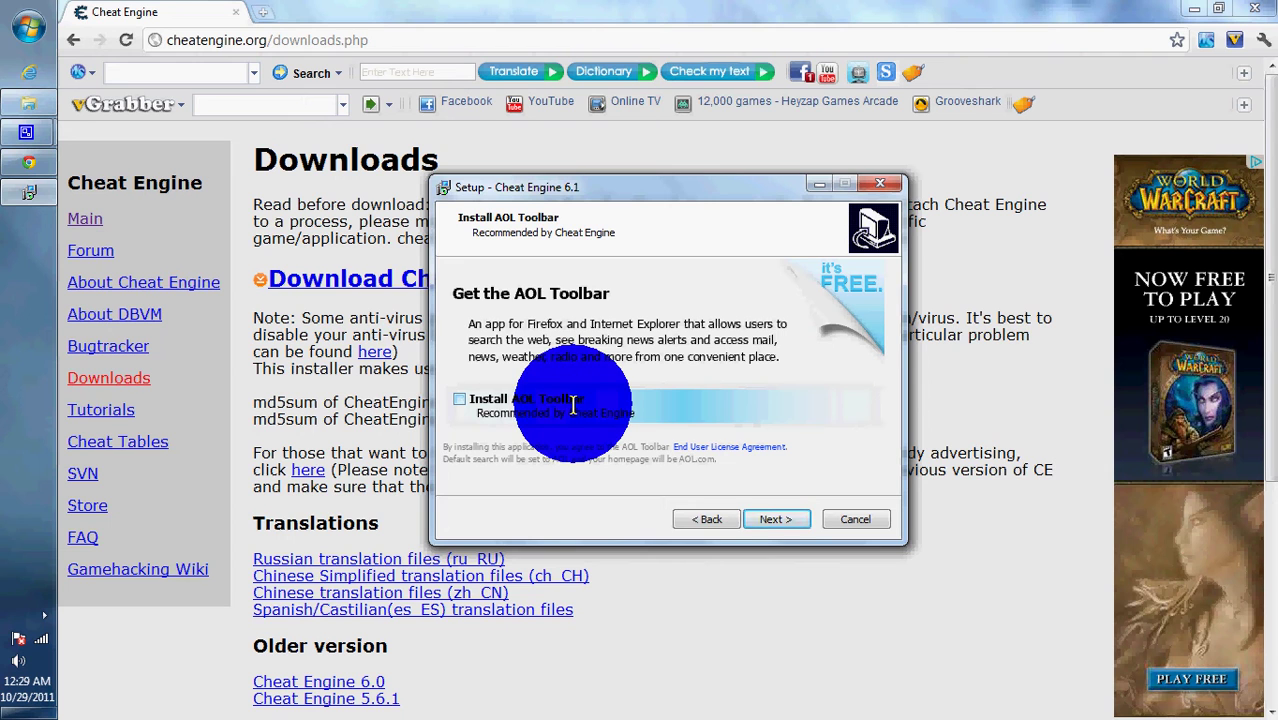
pyautogui.click(770, 518)
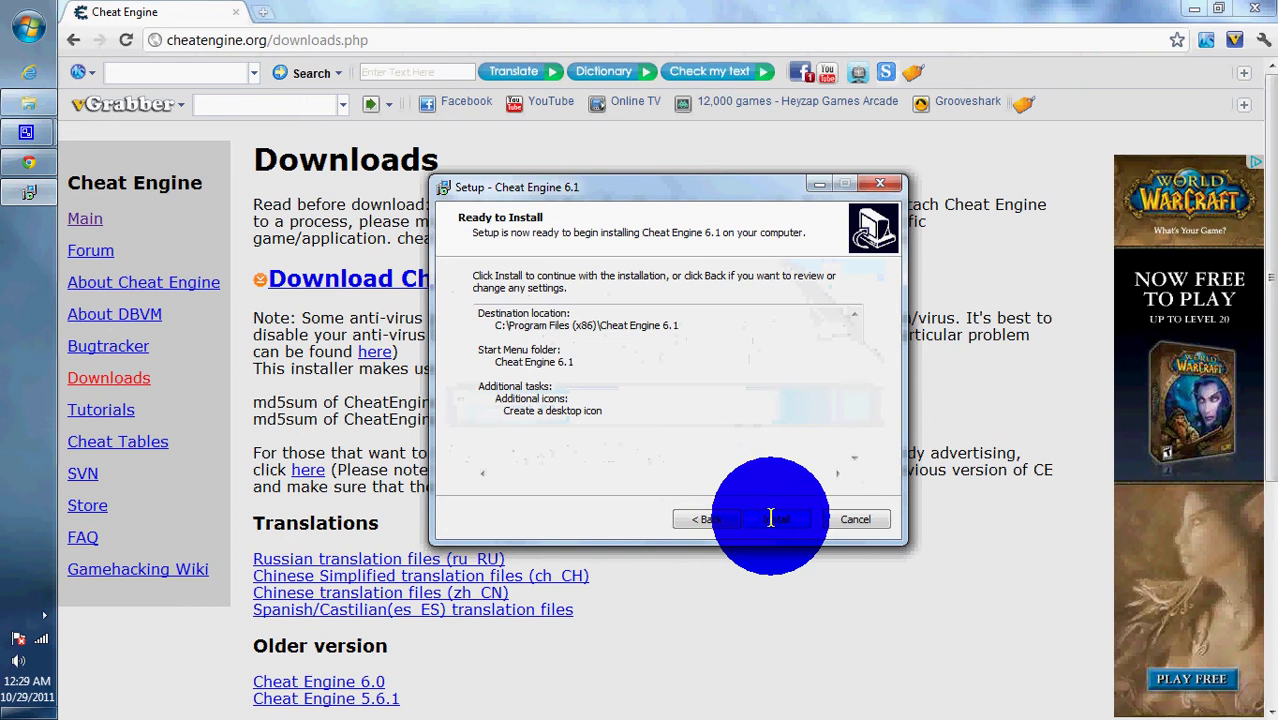
pyautogui.click(770, 518)
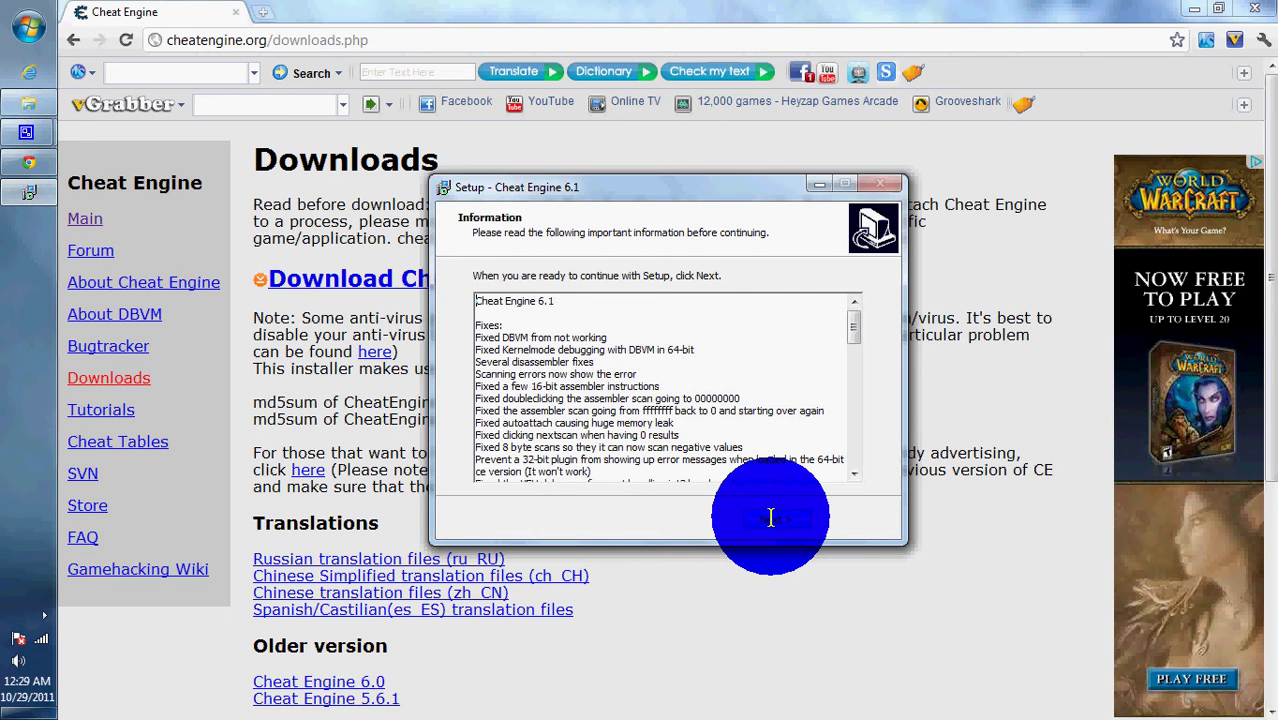
# Step: Finish the setup wizard without launching Cheat Engine 6.1, and close the browser
pyautogui.click(770, 517)
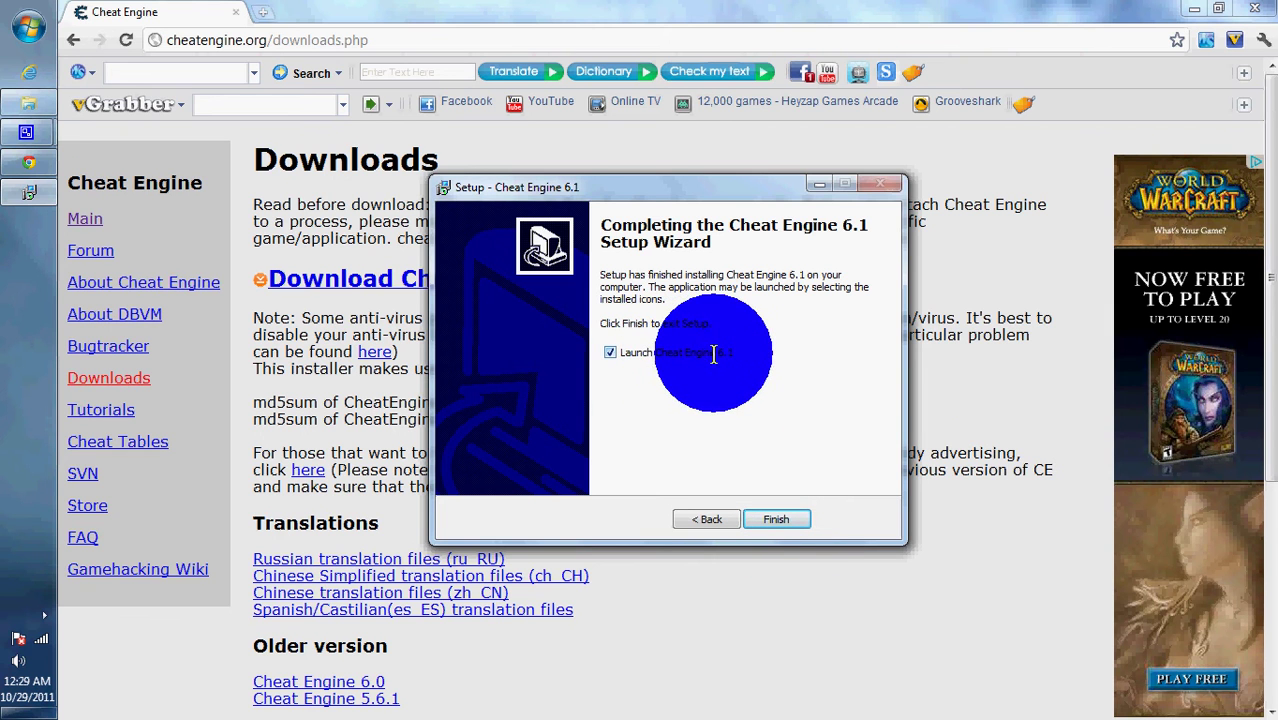
pyautogui.click(612, 353)
pyautogui.click(794, 521)
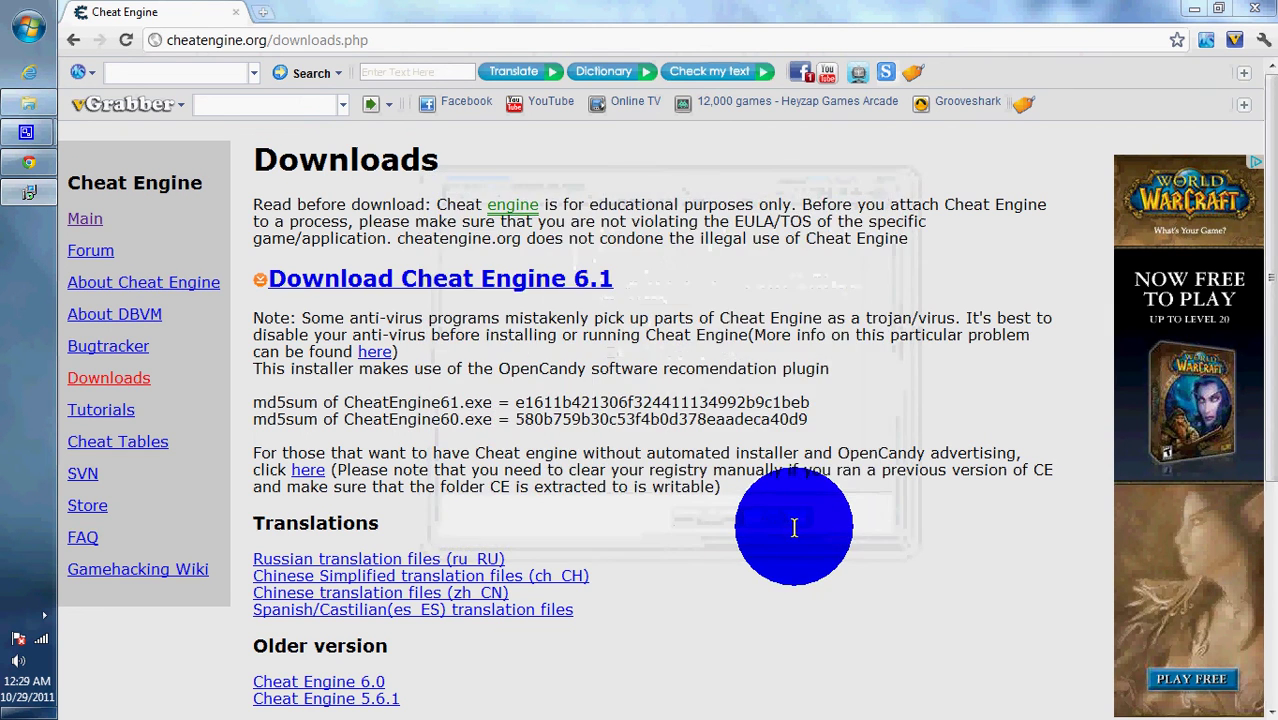
pyautogui.click(1258, 8)
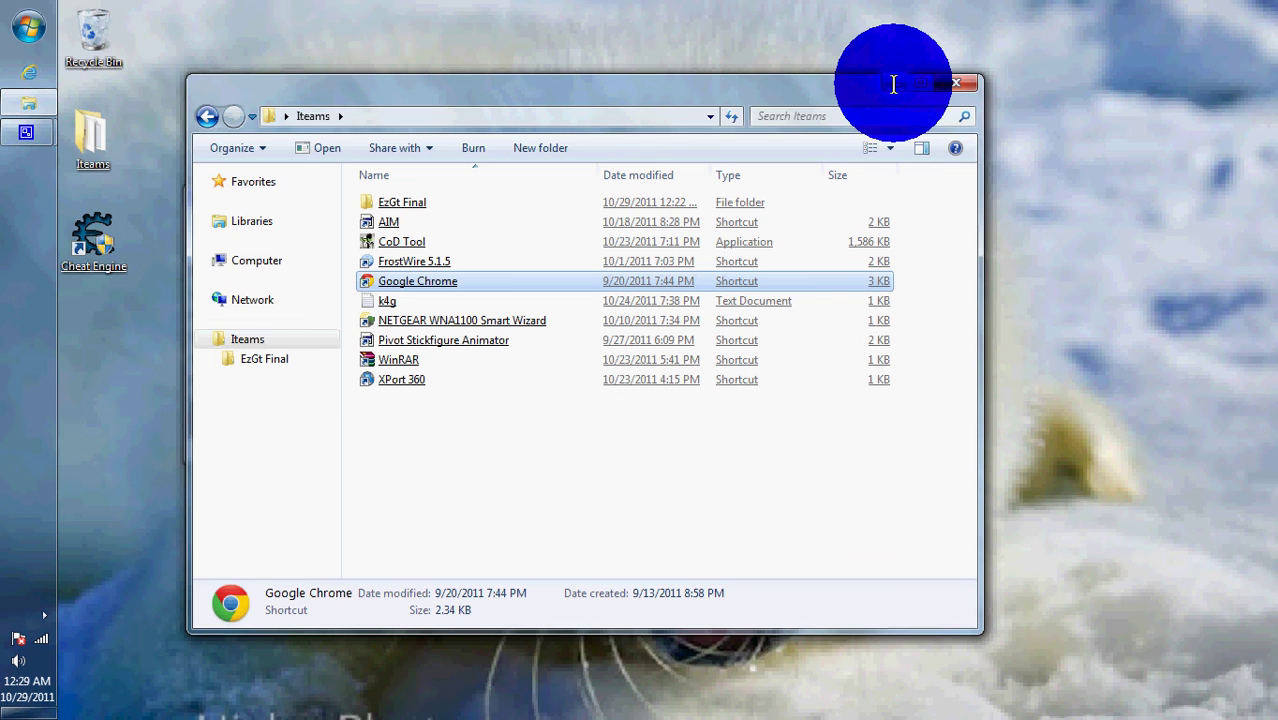
# Step: Move the Cheat Engine desktop shortcut into the Iteams folder and launch Cheat Engine from there
pyautogui.moveTo(793, 91); pyautogui.dragTo(720, 137)
pyautogui.moveTo(110, 245); pyautogui.dragTo(410, 481)
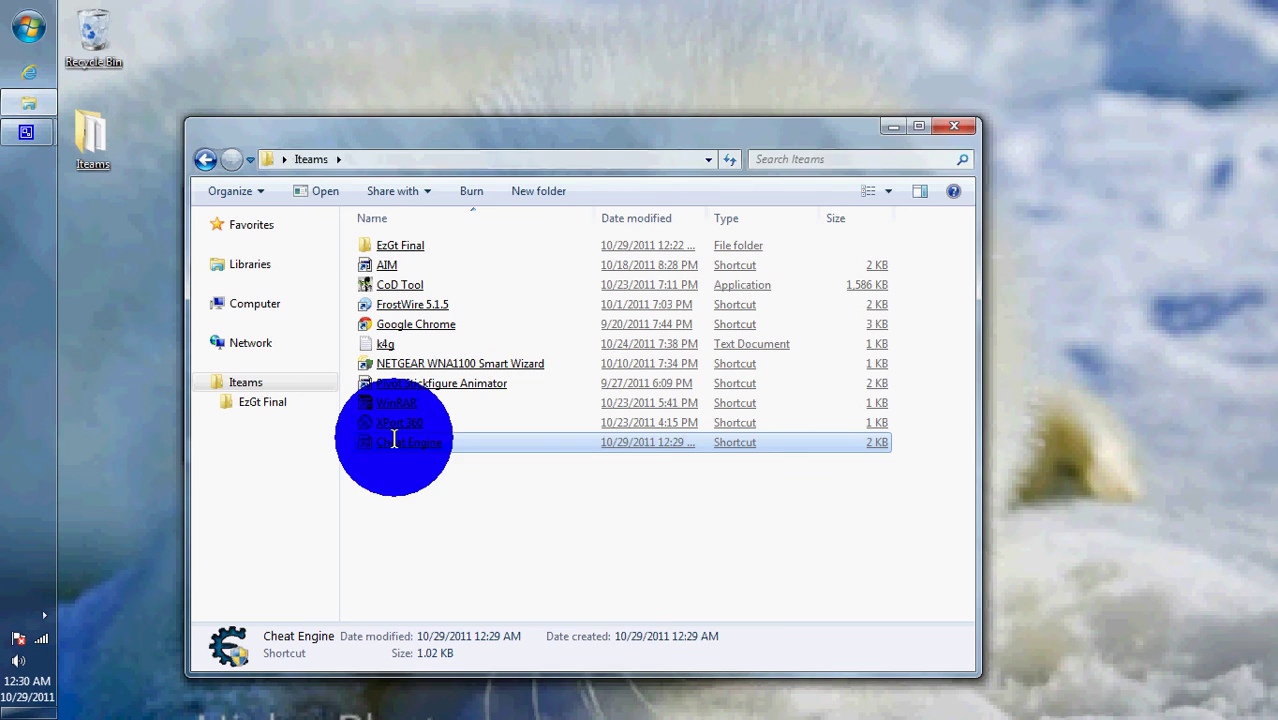
pyautogui.doubleClick(393, 441)
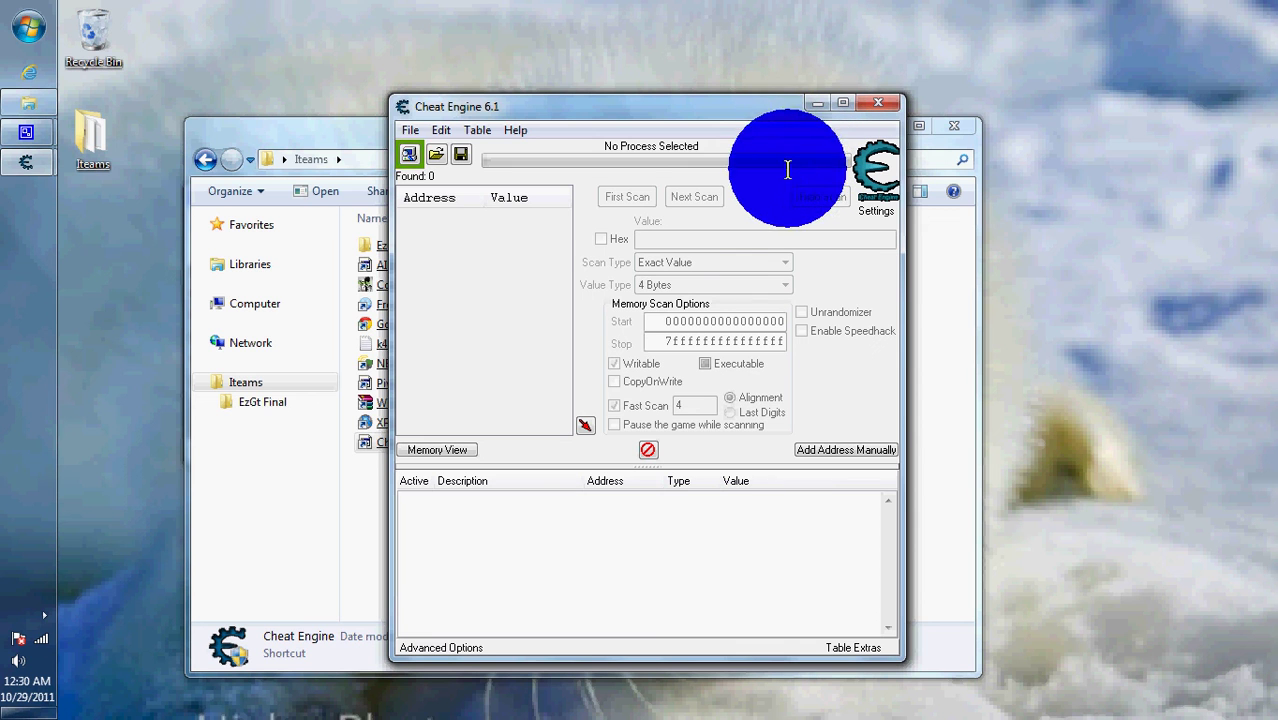
pyautogui.moveTo(19, 133)
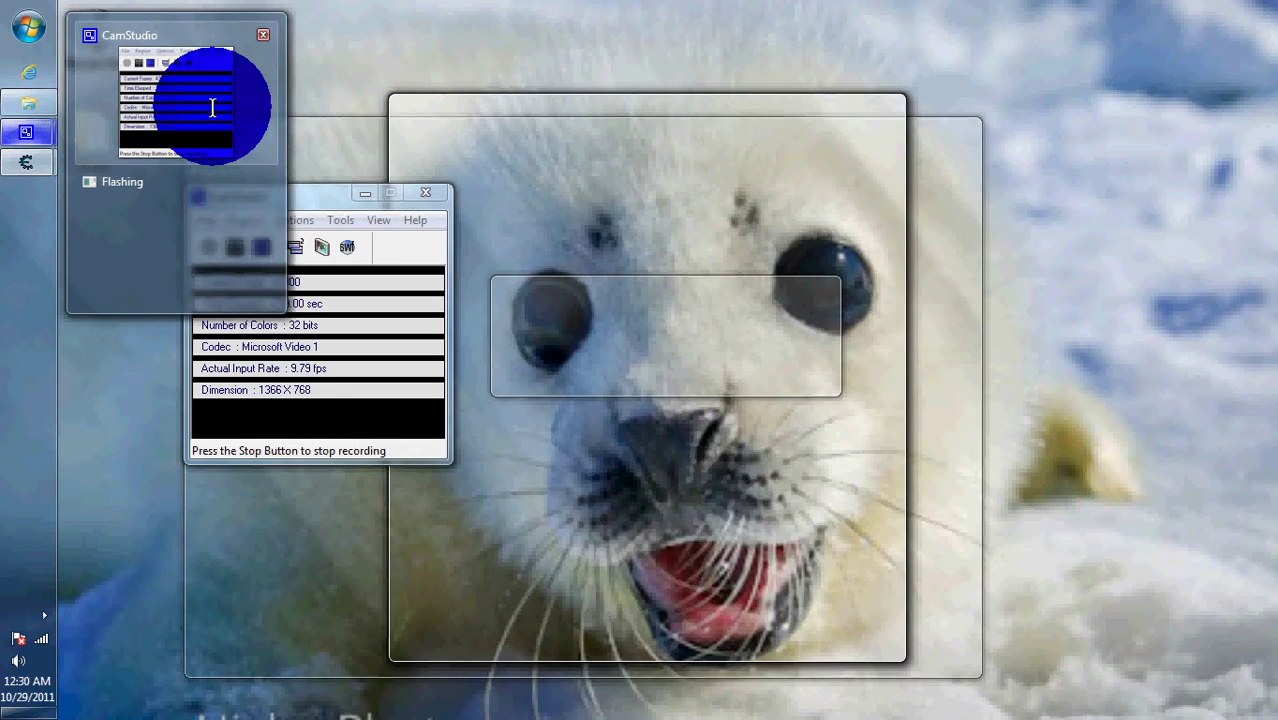
pyautogui.click(212, 107)
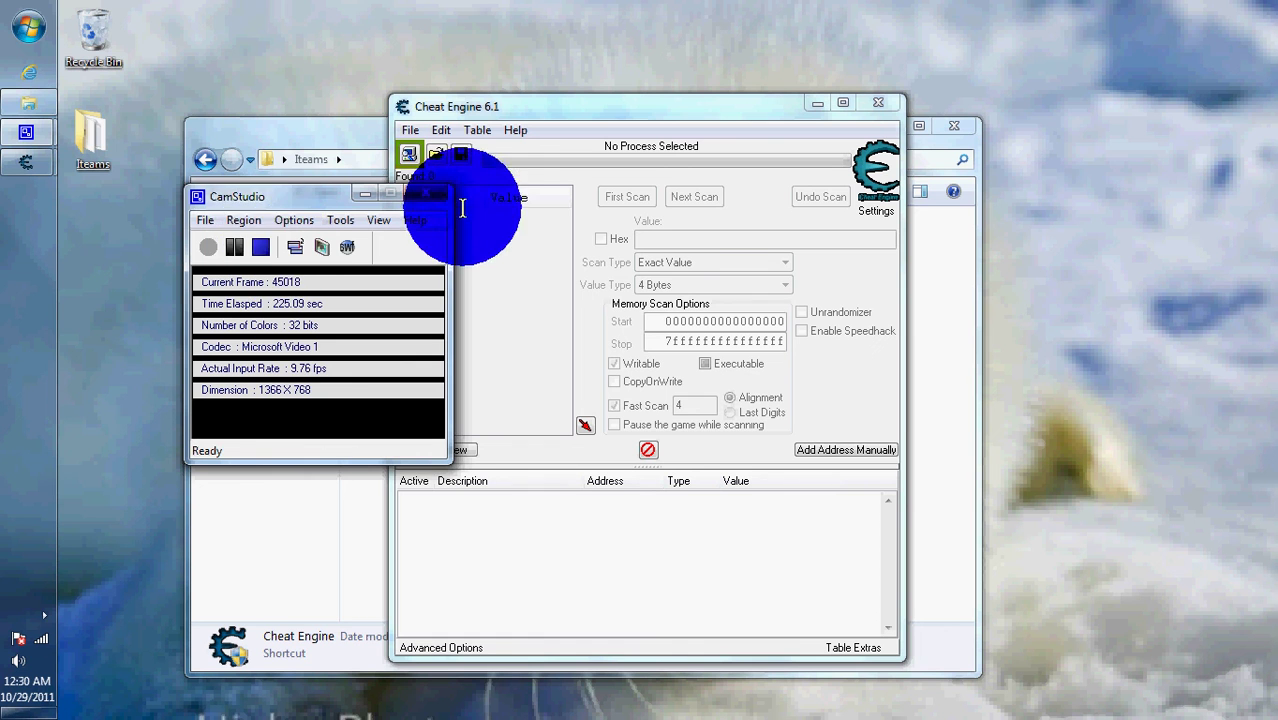
pyautogui.click(27, 35)
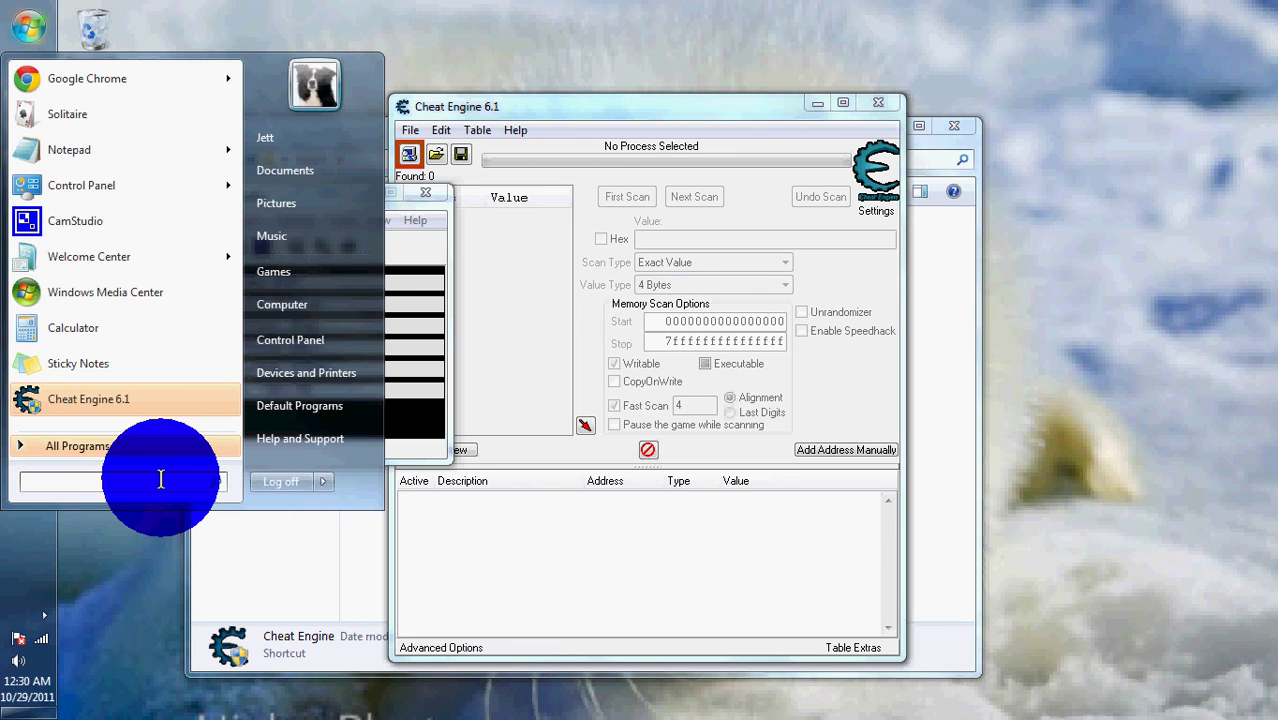
pyautogui.write('note pa')
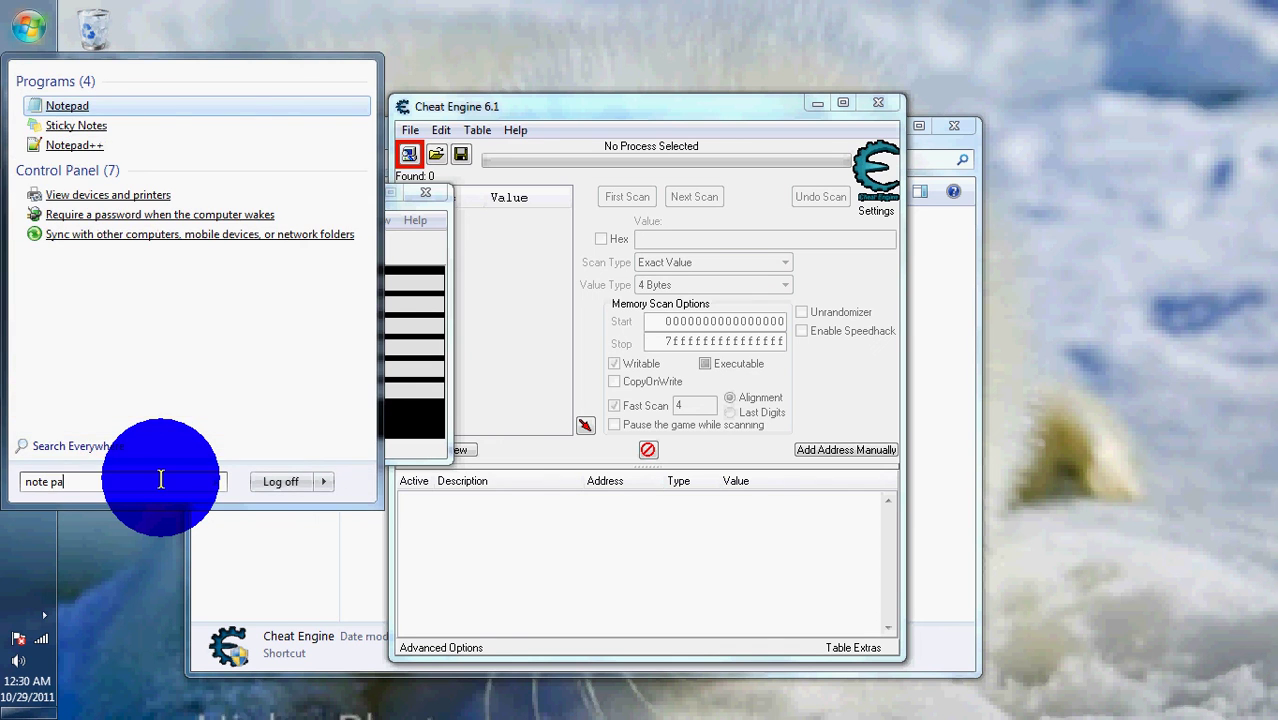
pyautogui.press('Return')
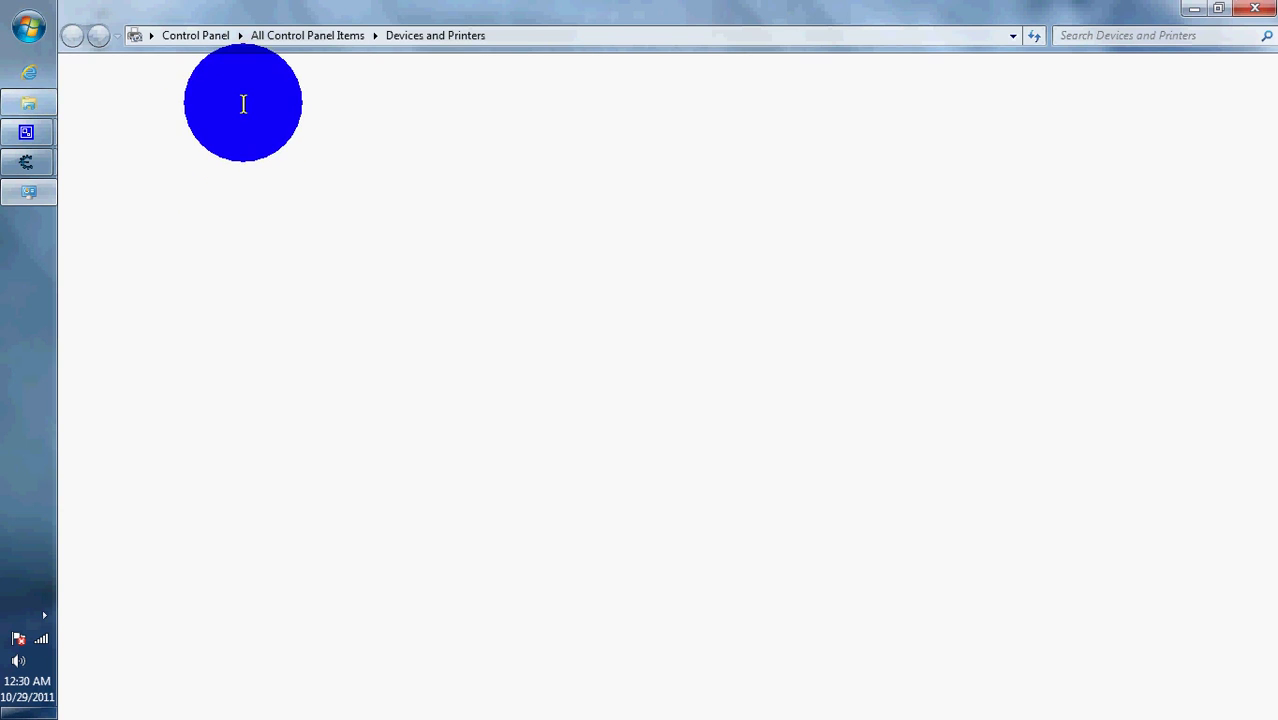
pyautogui.click(245, 104)
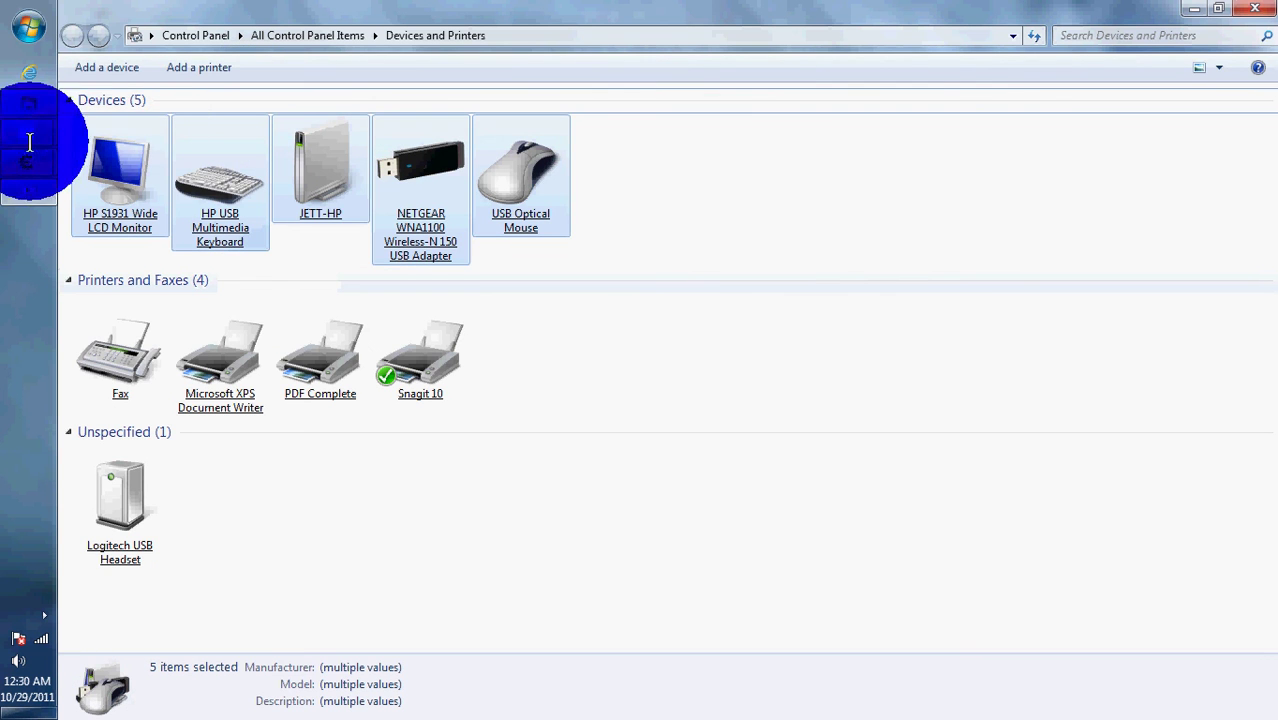
pyautogui.click(190, 36)
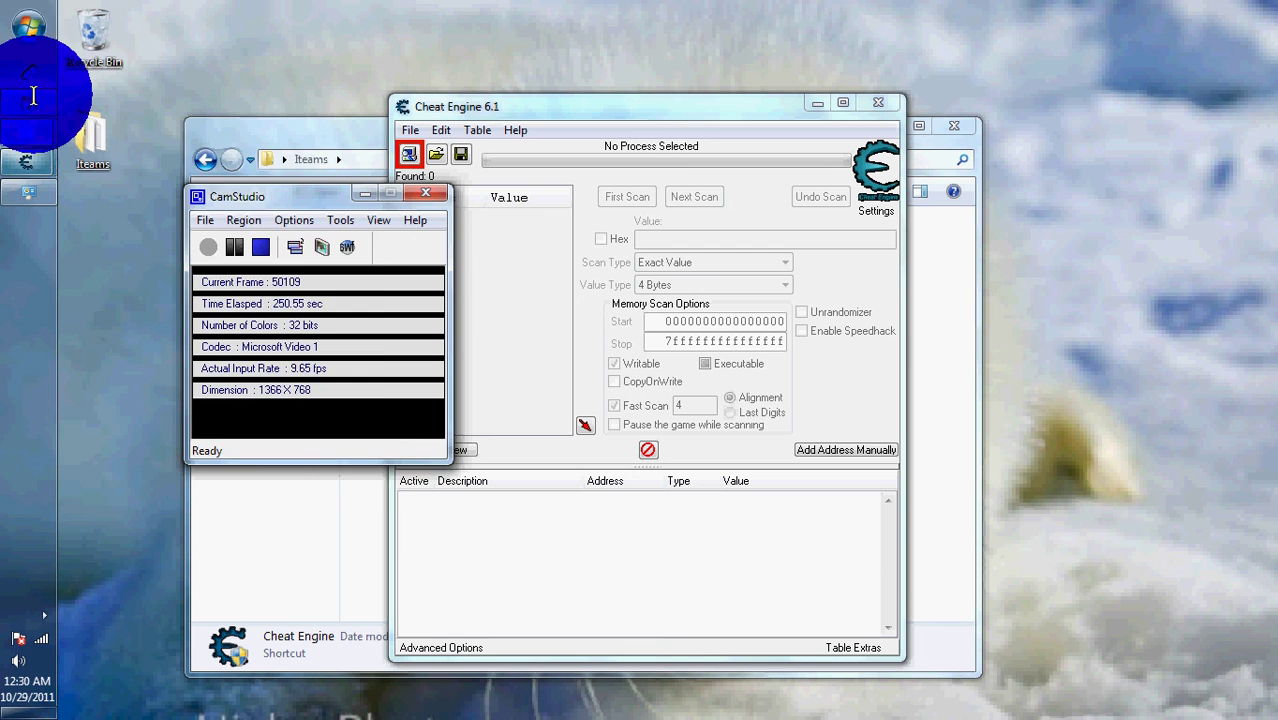
# Step: Open Notepad and write "unknown pers0n" in the blank document
pyautogui.click(27, 26)
pyautogui.click(80, 147)
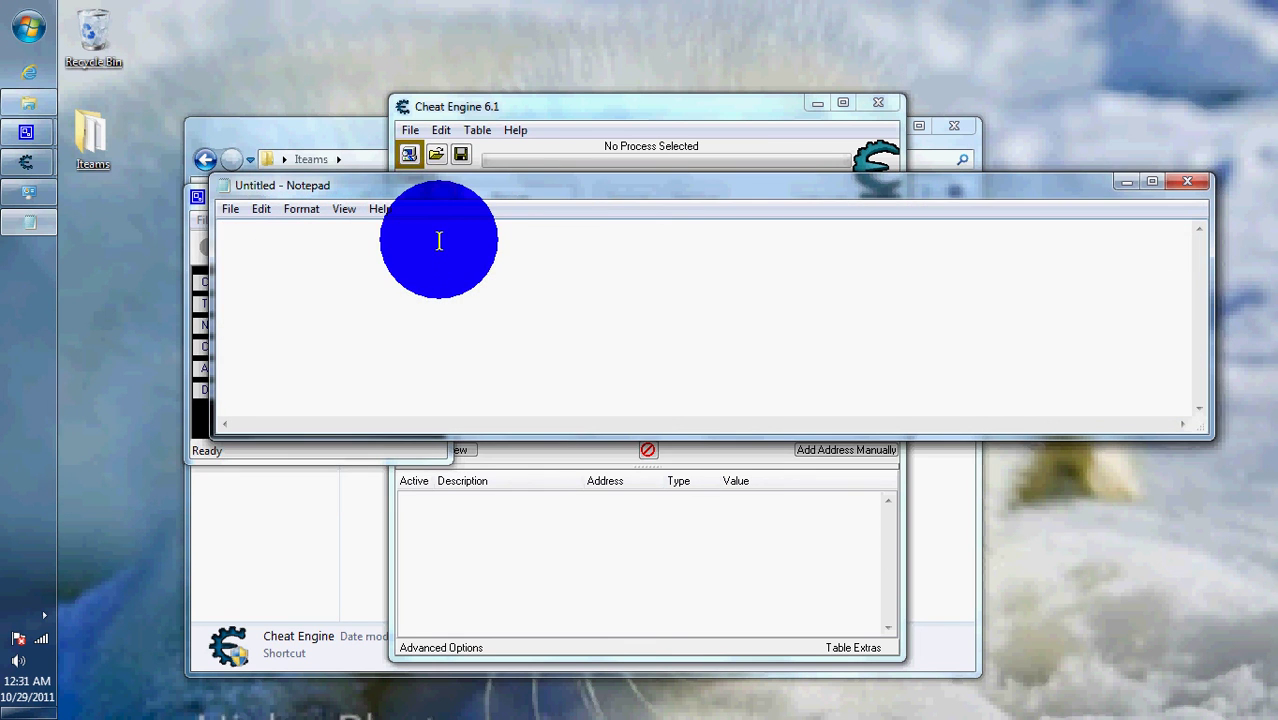
pyautogui.write('unknown')
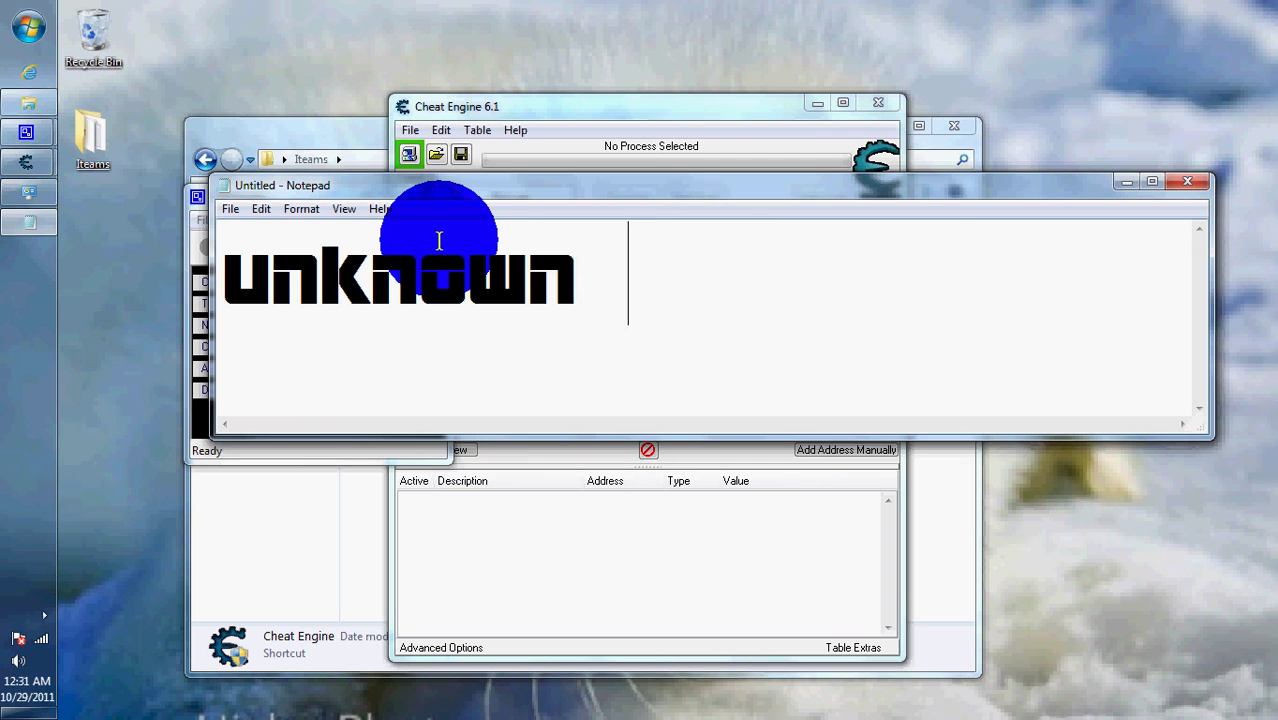
pyautogui.write(' perso')
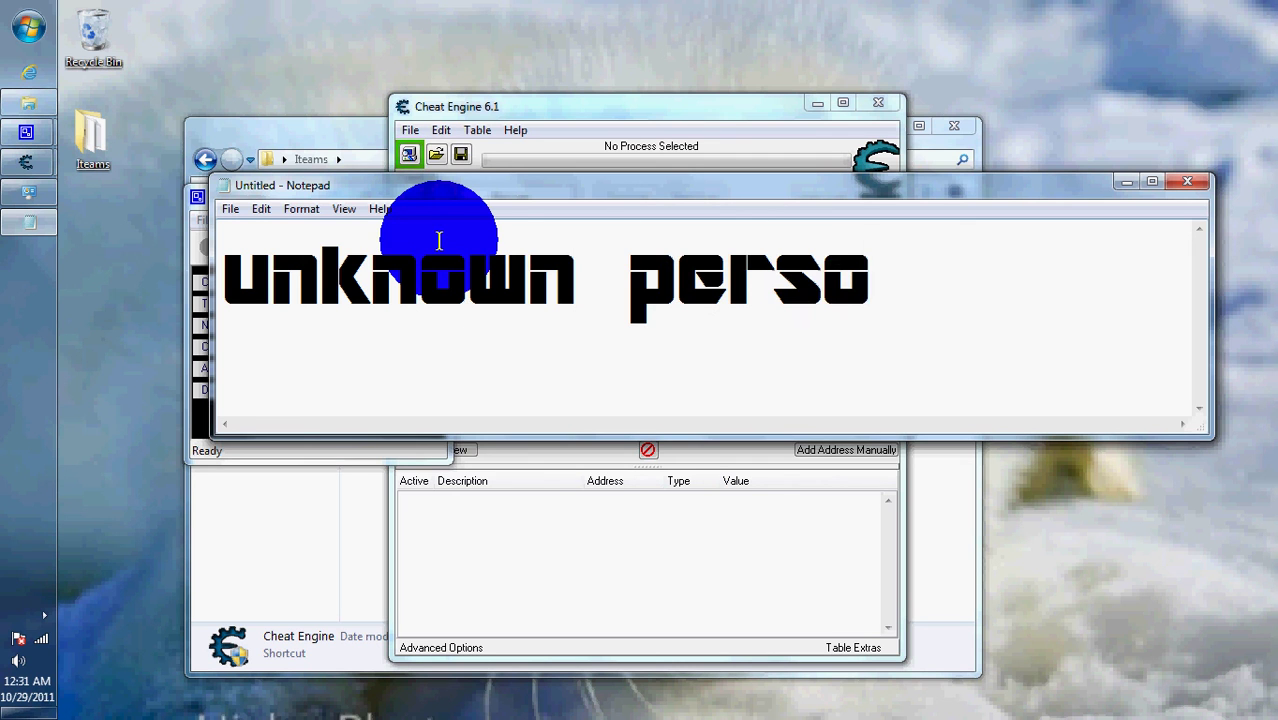
pyautogui.press('BackSpace')
pyautogui.write('0n')
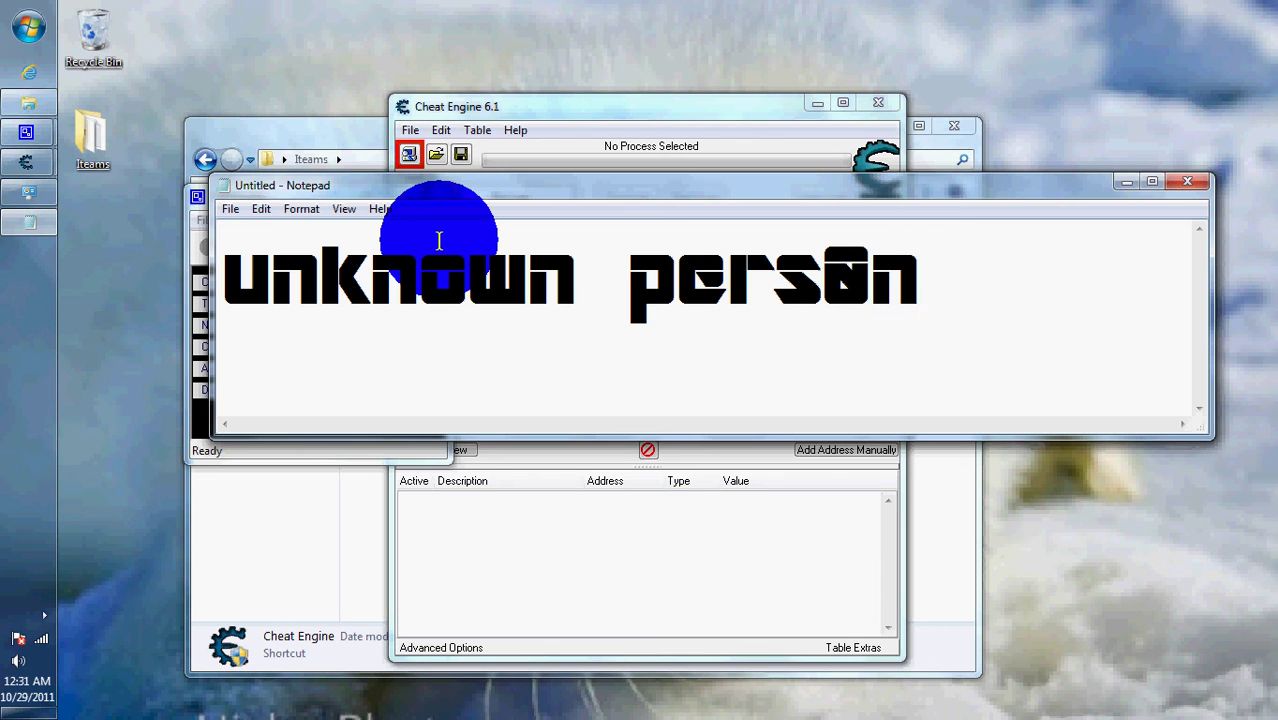
# Step: Close the Notepad document without saving its text
pyautogui.moveTo(1027, 265); pyautogui.dragTo(1061, 257)
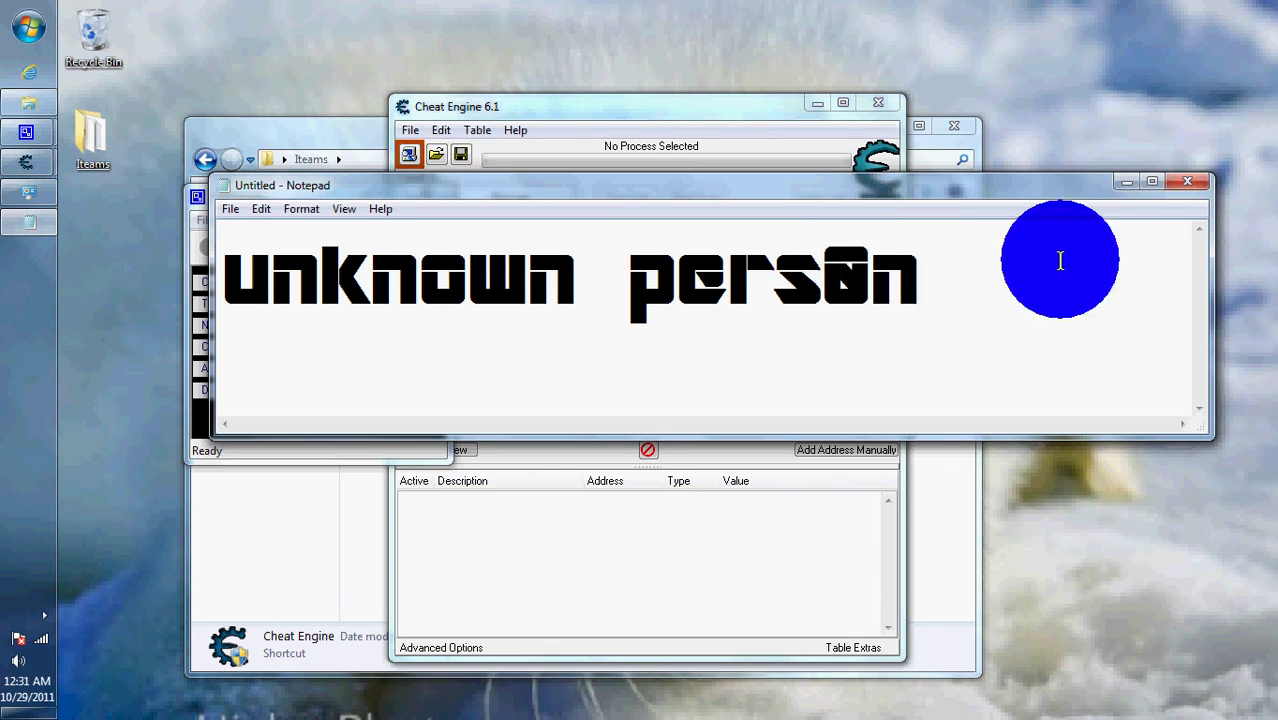
pyautogui.click(1168, 179)
pyautogui.click(713, 365)
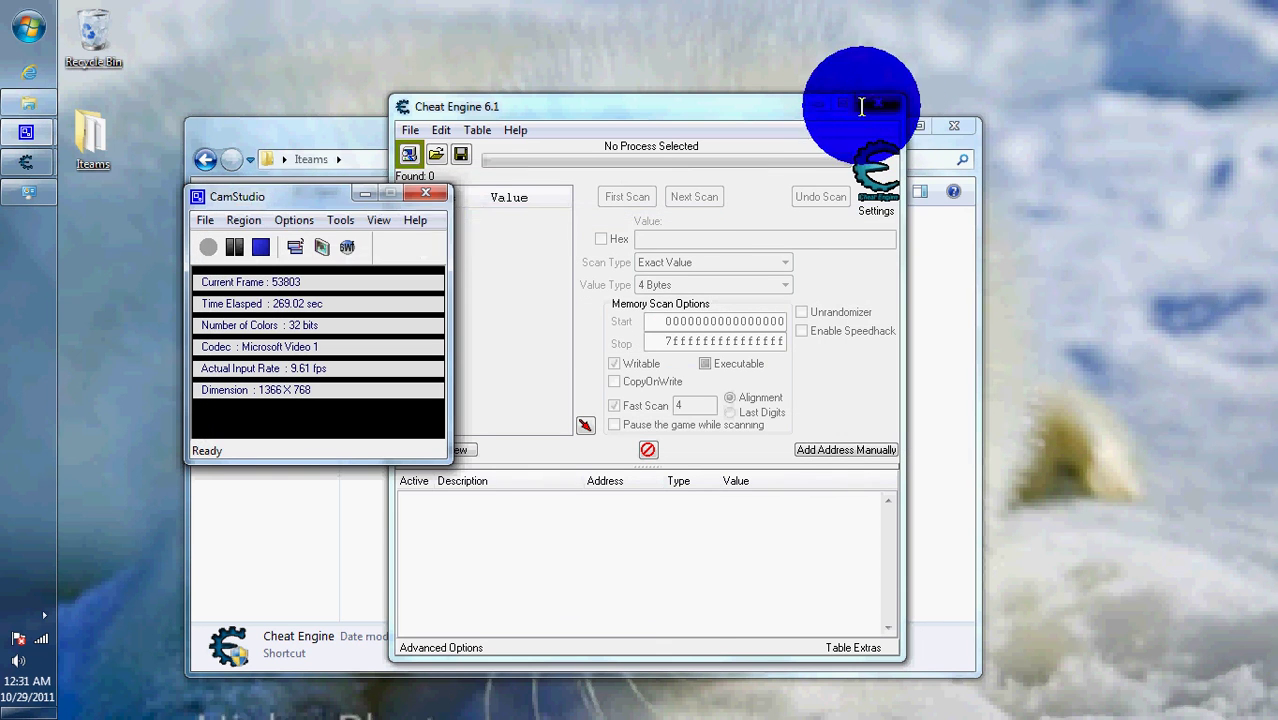